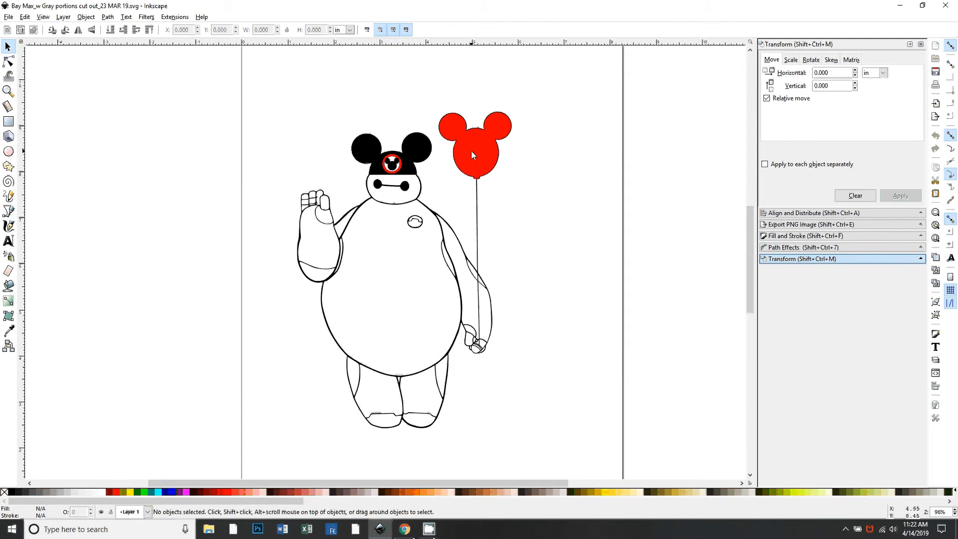
Move the red balloon off the page to about X 8.4, Y 7.5 in, and fill the white body shape with yellow
left_click_drag(473, 153, 659, 169)
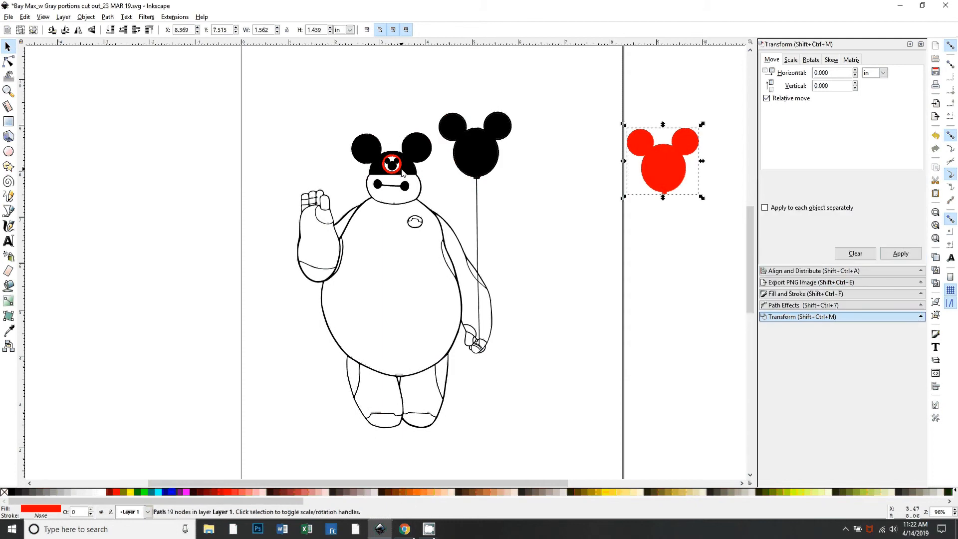
left_click(375, 270)
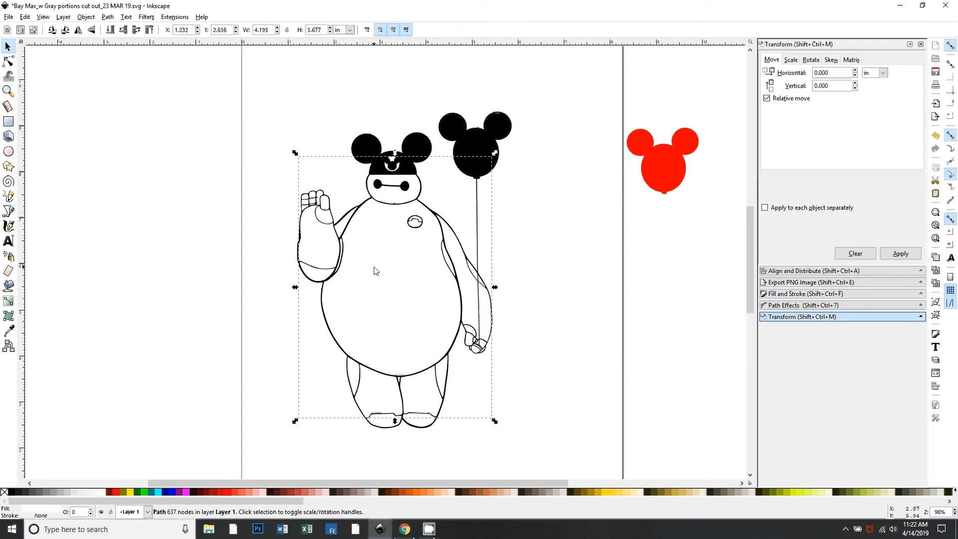
left_click(130, 492)
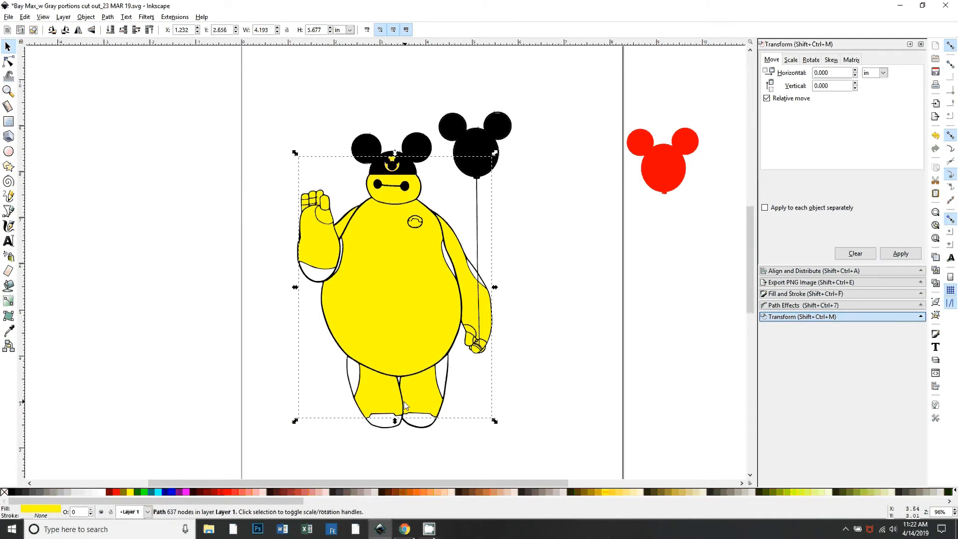
Move the yellow body shape off the black silhouette to about X 7.2 in, Y 2.3 in
key("plus")
key("plus")
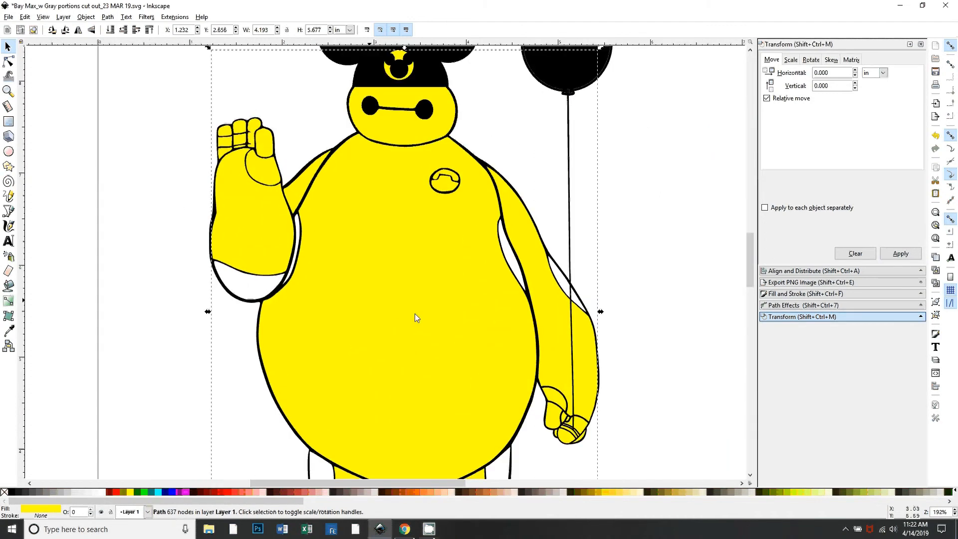
scroll(400, 372, "down", 4)
key("plus")
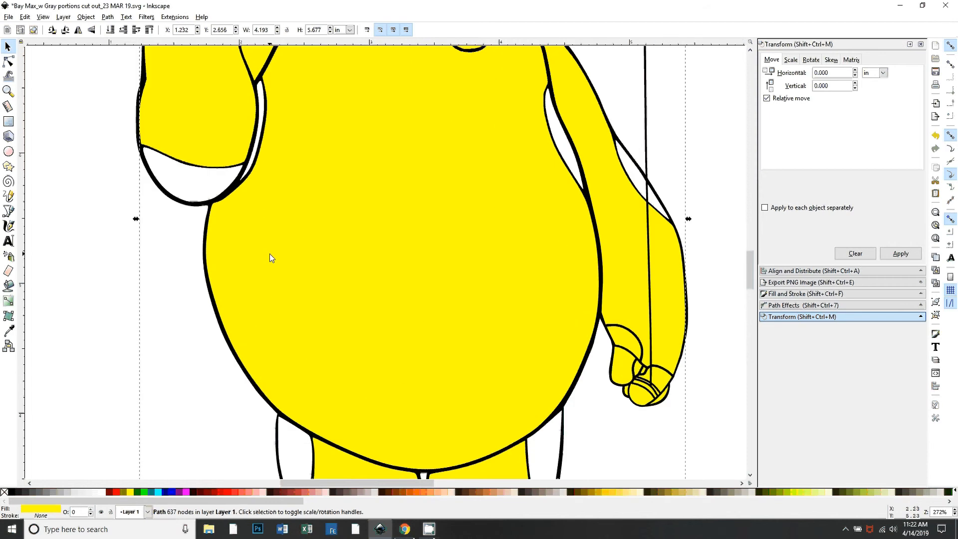
left_click_drag(273, 269, 383, 330)
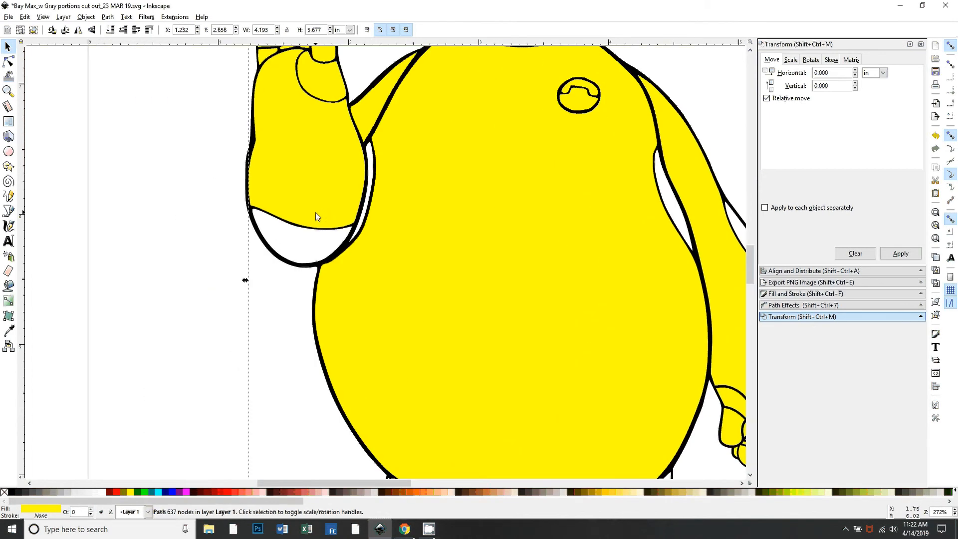
key("minus")
key("minus")
key("minus")
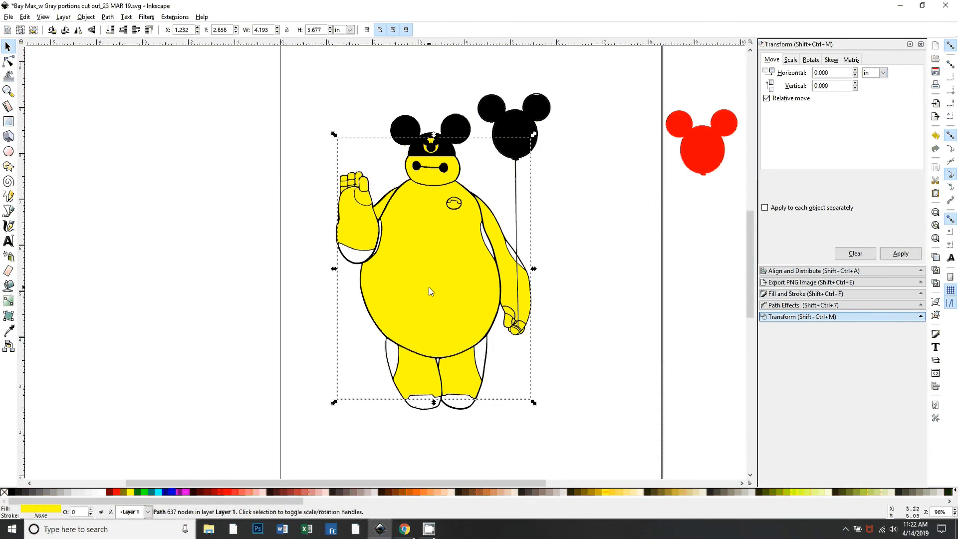
left_click_drag(429, 286, 705, 303)
left_click_drag(506, 195, 415, 188)
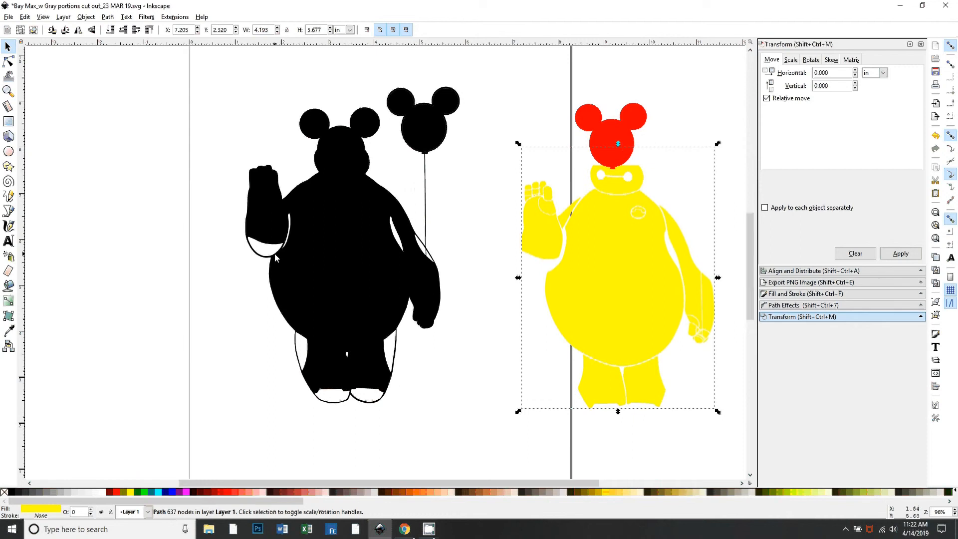
Examine the black silhouette for gaps around the arms and for thin contour lines inside the balloon
key("plus")
key("plus")
key("plus")
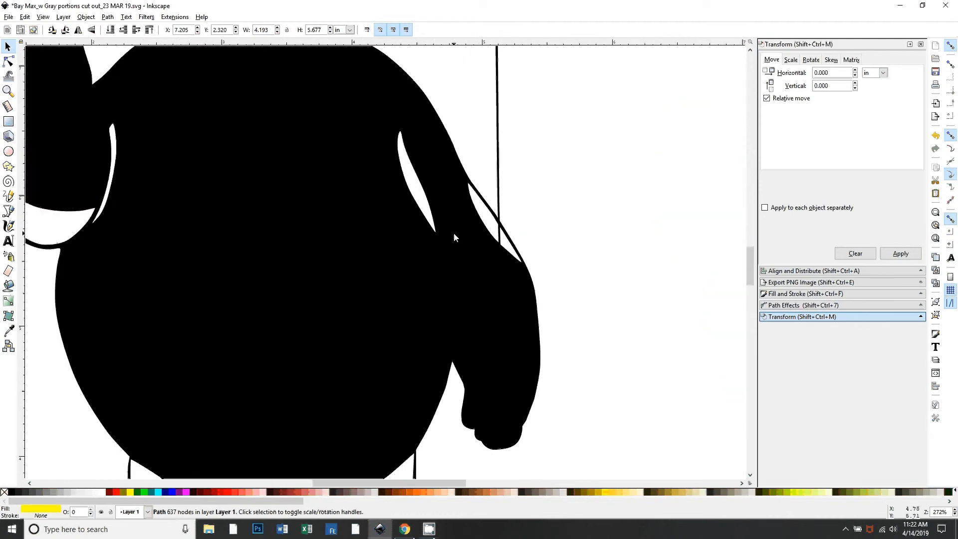
key("minus")
key("minus")
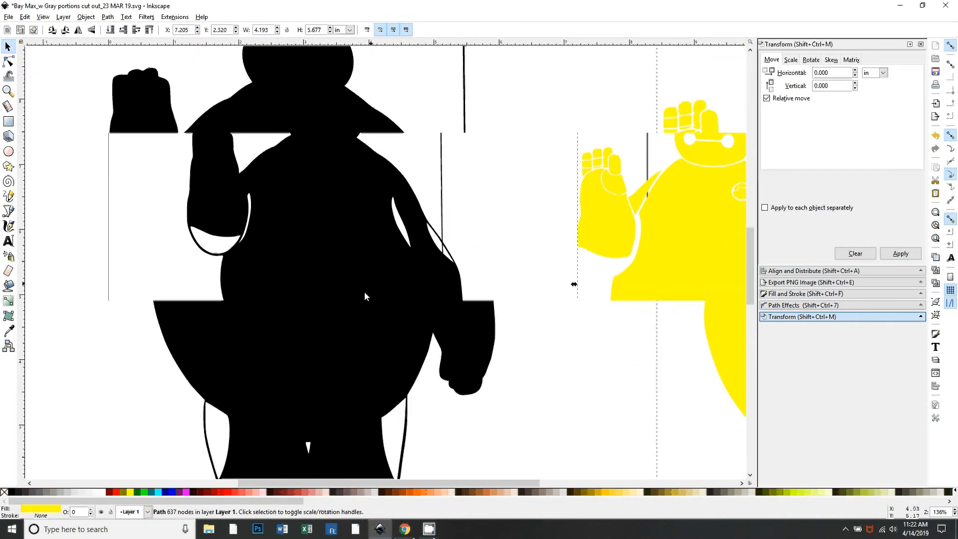
scroll(342, 297, "up", 3)
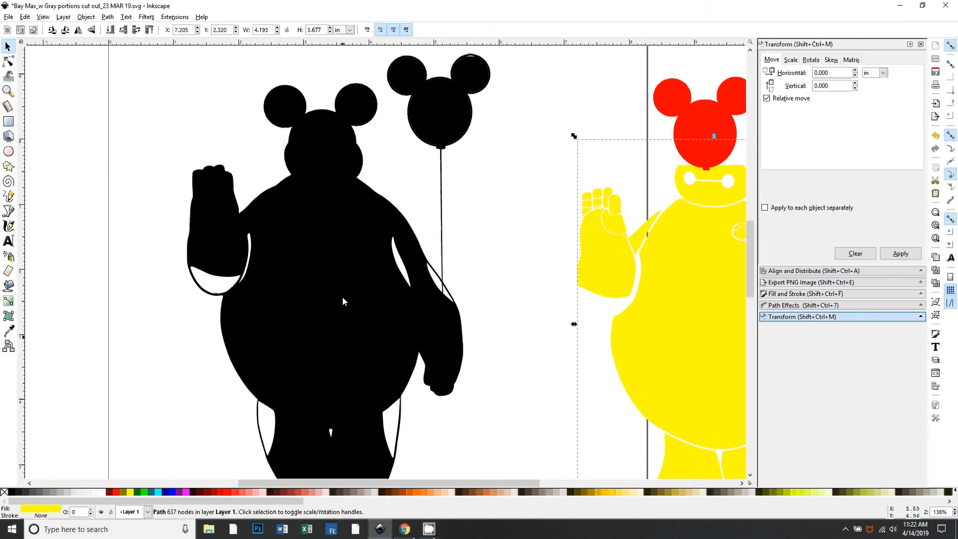
scroll(342, 299, "down", 1, "ctrl")
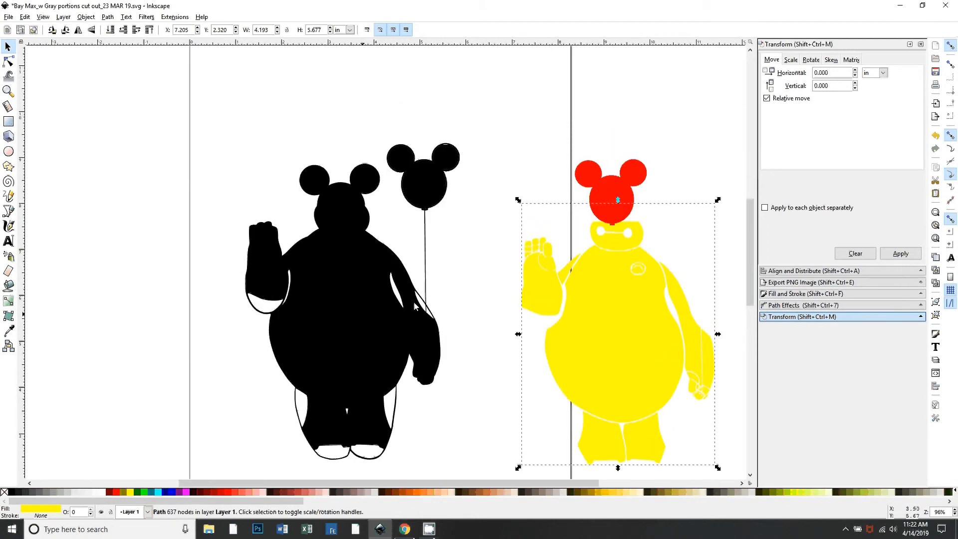
scroll(413, 220, "up", 4, "ctrl")
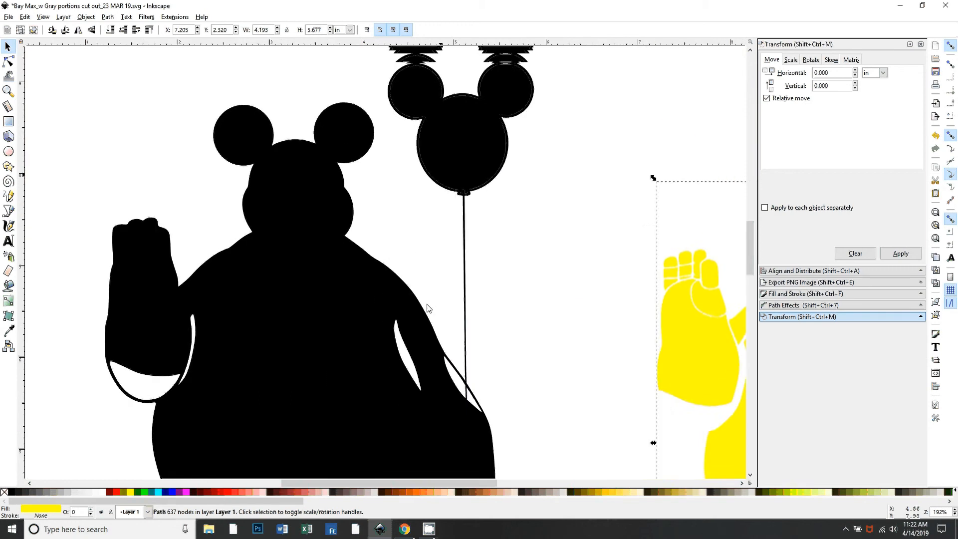
scroll(525, 373, "up", 2, "ctrl")
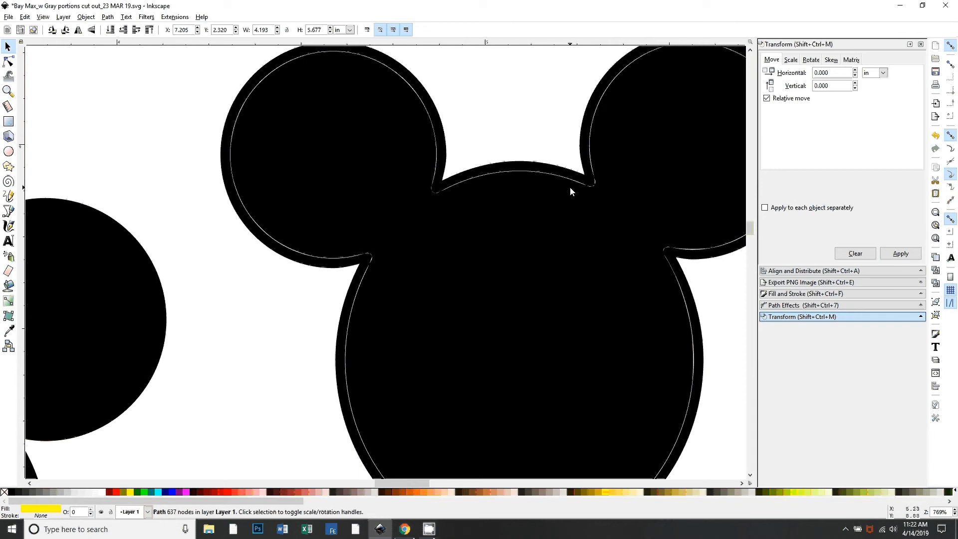
scroll(585, 191, "down", 3, "ctrl")
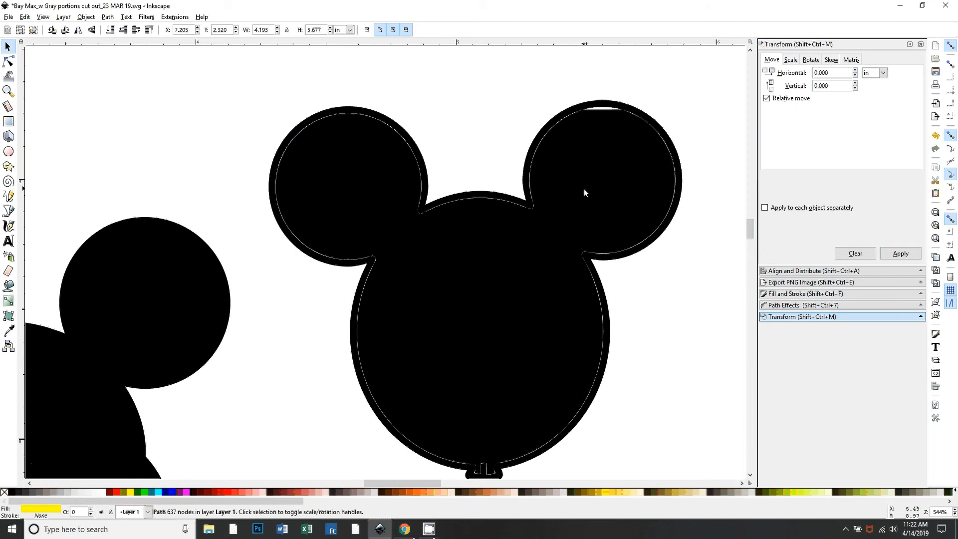
key("plus")
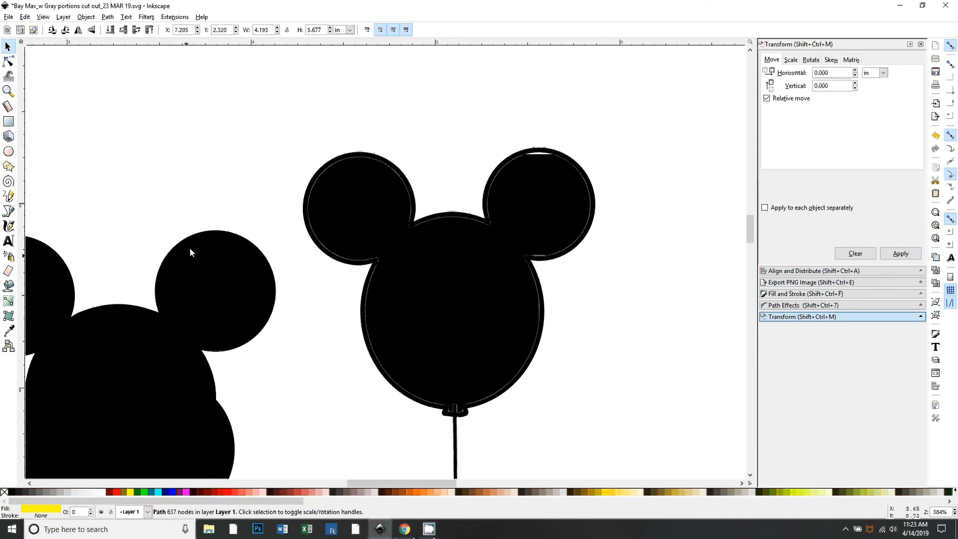
scroll(399, 327, "down", 3)
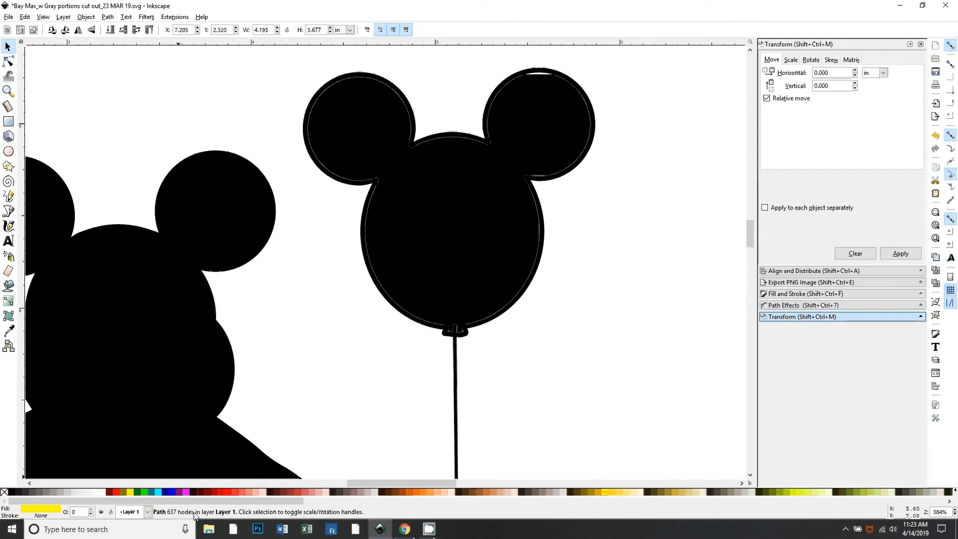
Break the black silhouette path apart into separate paths
key("minus")
left_click_drag(407, 293, 533, 276)
left_click(108, 17)
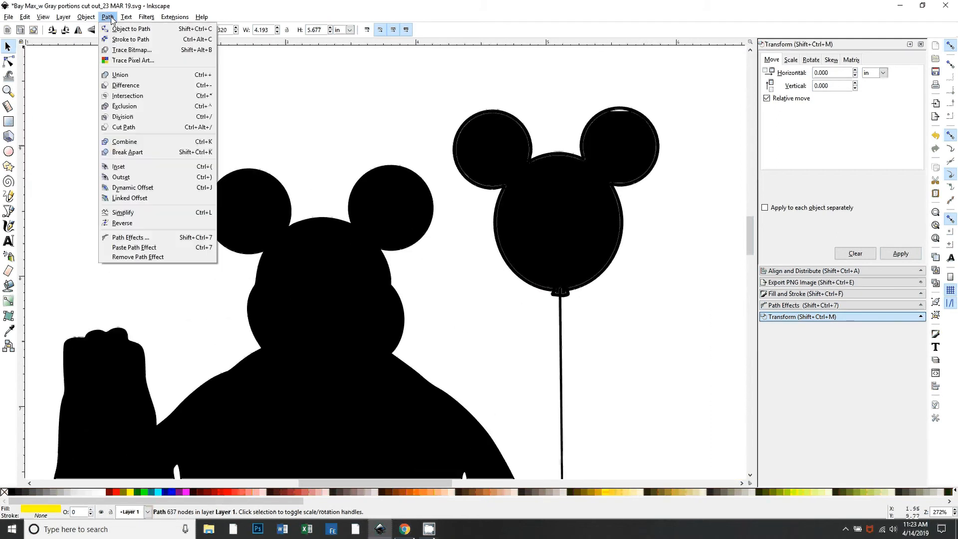
left_click(352, 290)
left_click_drag(352, 291, 373, 302)
key("ctrl")
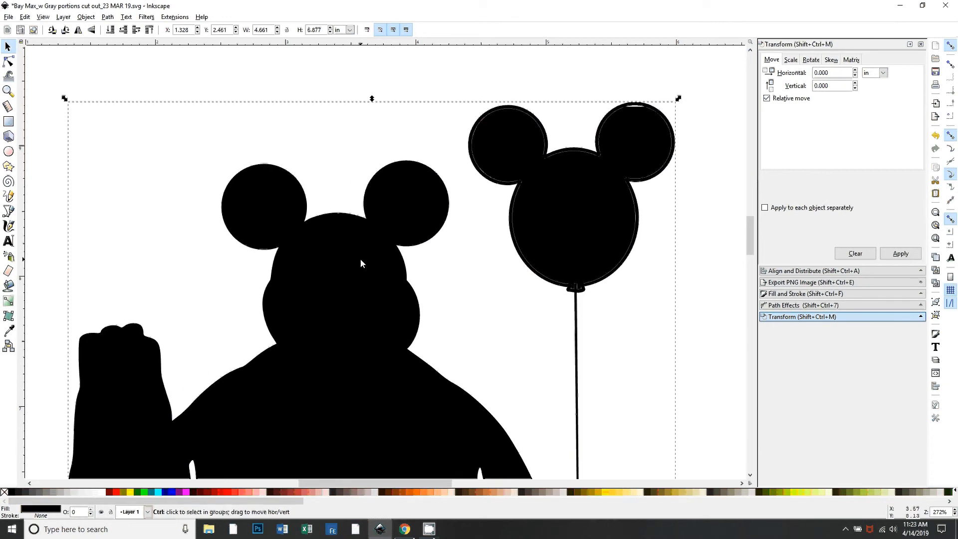
key("ctrl+shift+k")
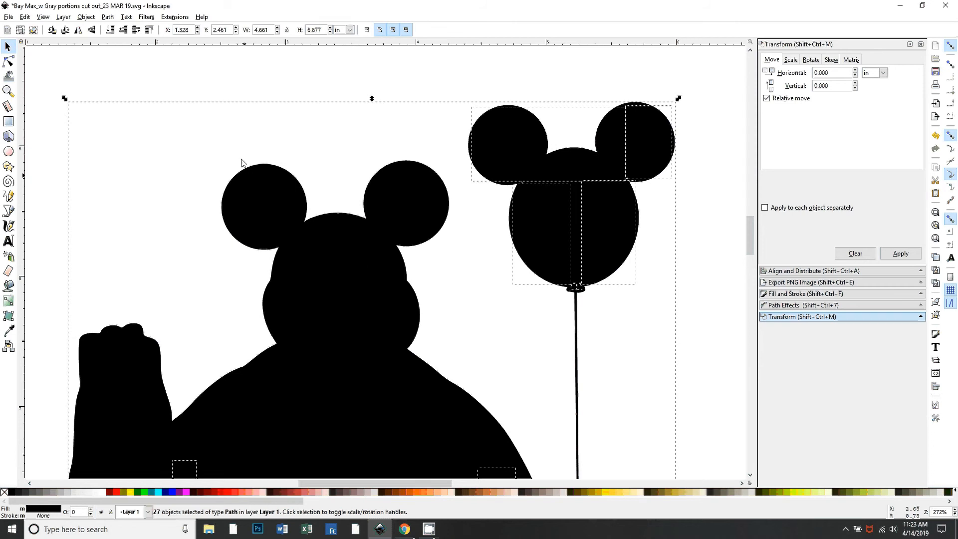
left_click(107, 19)
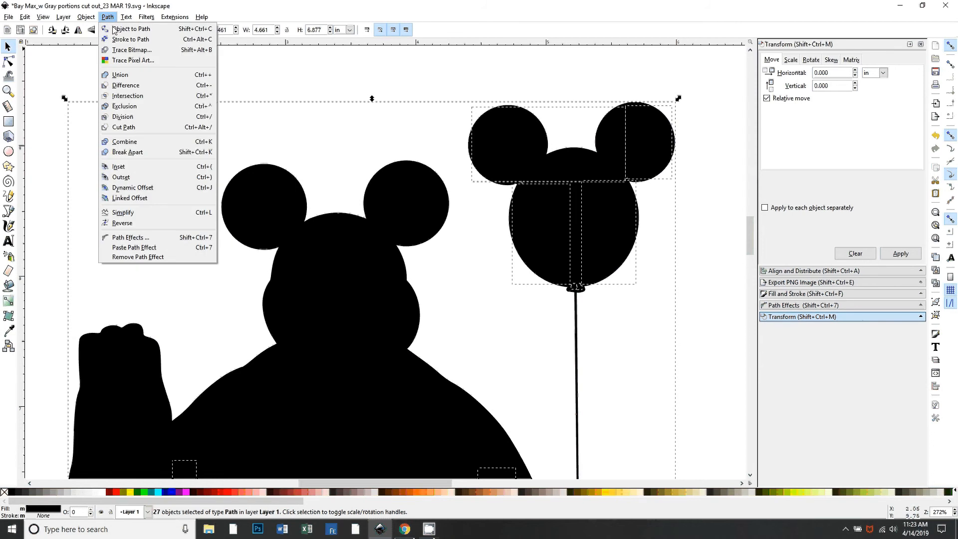
left_click(243, 84)
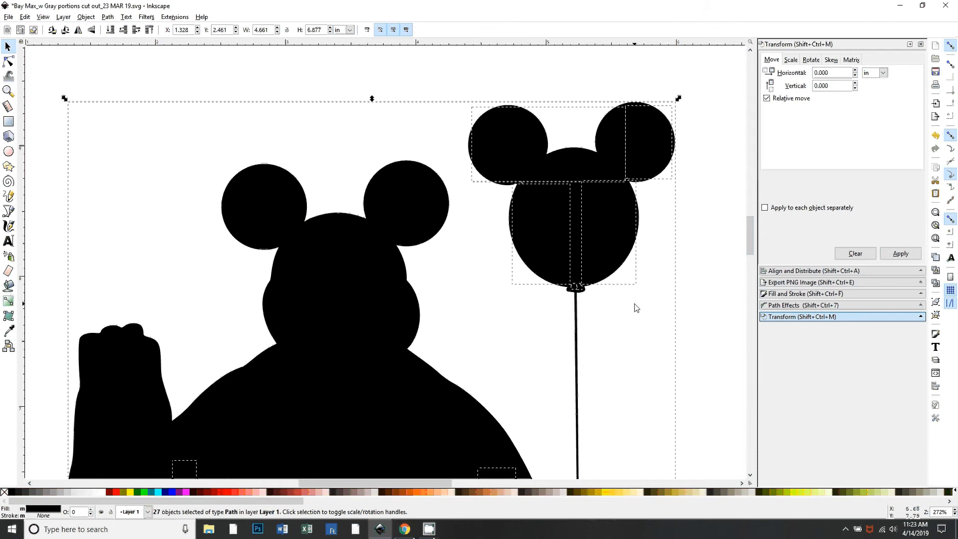
Move the solid black silhouette down, away from the separated balloon contour slivers and arm pieces
key("minus")
key("ctrl+k")
left_click_drag(554, 254, 579, 408)
Select the thin sliver along the right side of the balloon contour and open it for node editing
left_click(561, 229)
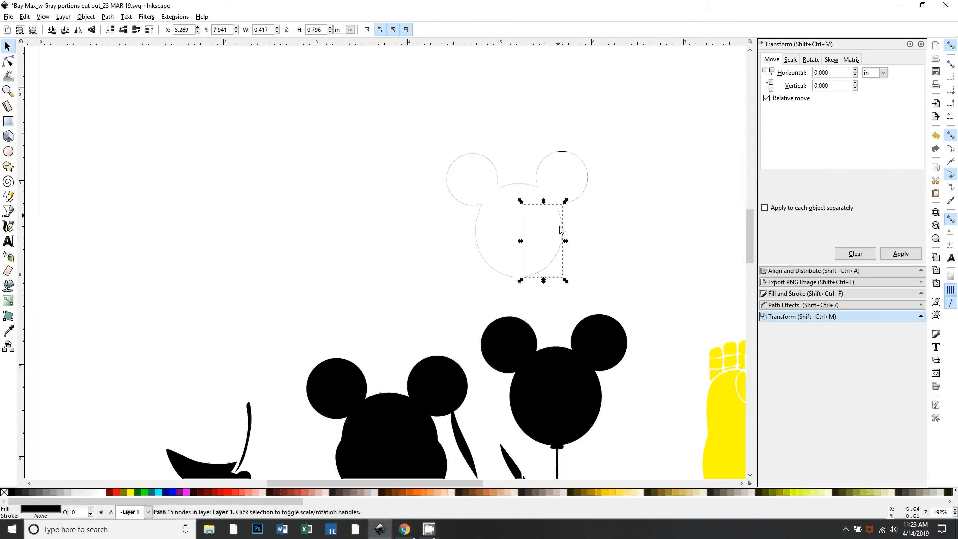
key("plus")
left_click_drag(613, 272, 417, 285)
key("plus")
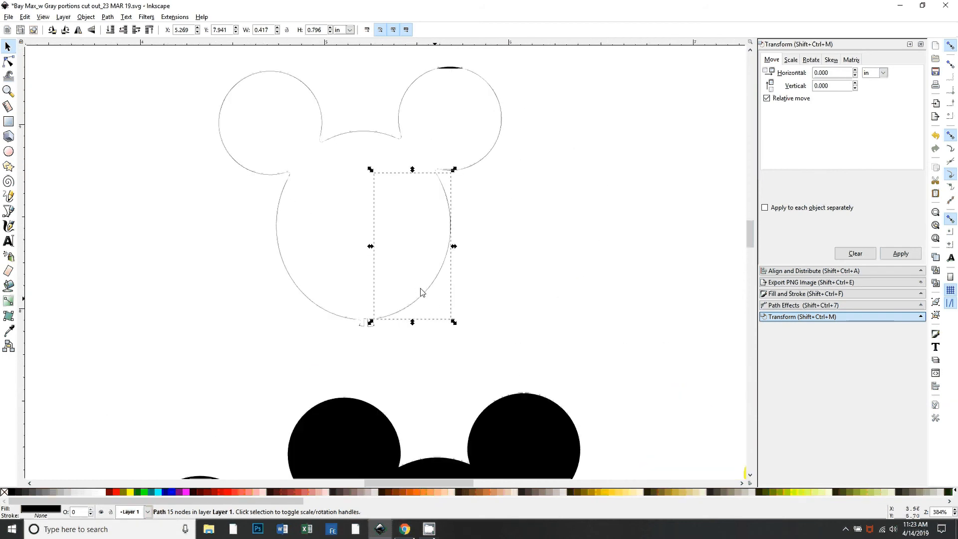
key("plus")
key("plus")
key("plus")
key("plus")
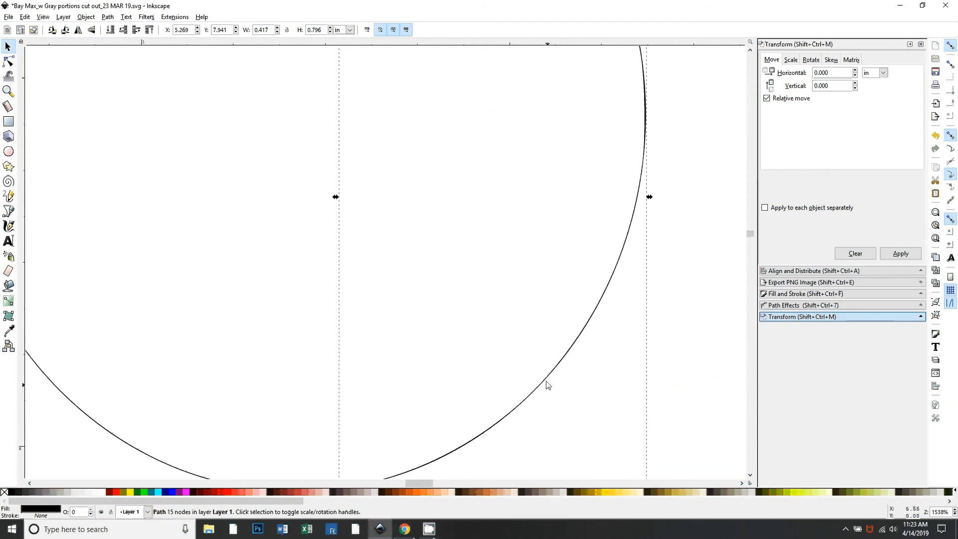
left_click(592, 321)
double_click(592, 321)
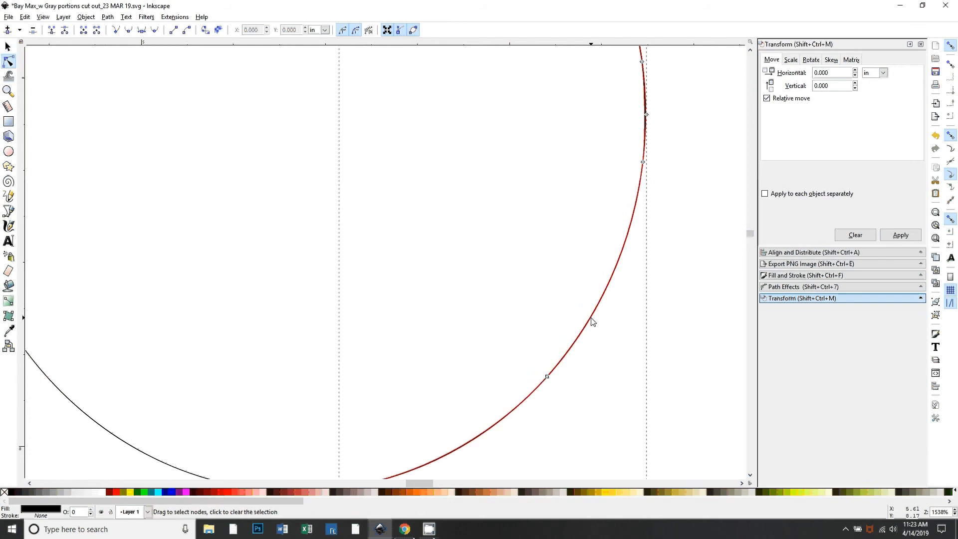
Try moving the sliver's rightmost node slightly outward to thicken the strip, and undo the move
key("plus")
key("plus")
left_click_drag(421, 483, 550, 332)
key("plus")
key("plus")
scroll(550, 242, "up", 1)
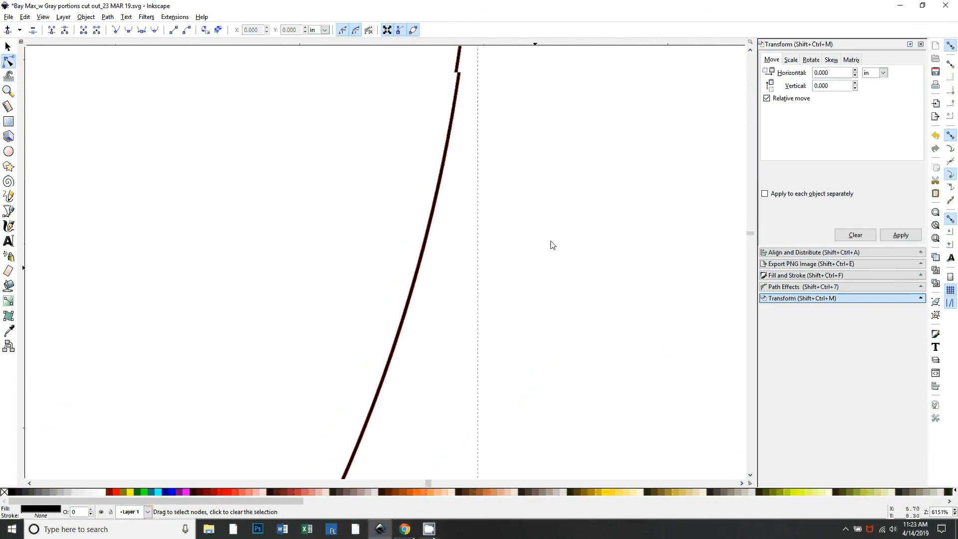
scroll(552, 245, "up", 15)
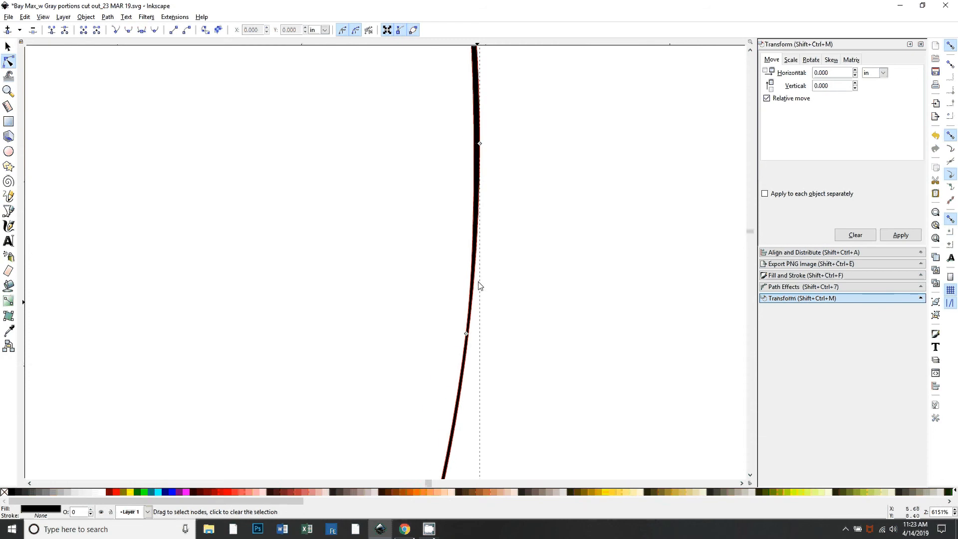
left_click_drag(480, 144, 495, 152)
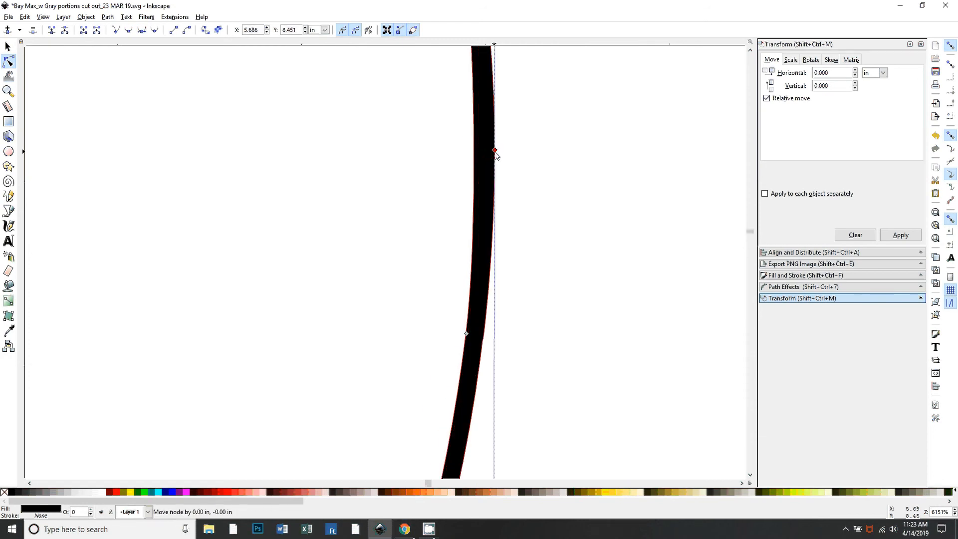
key("ctrl+z")
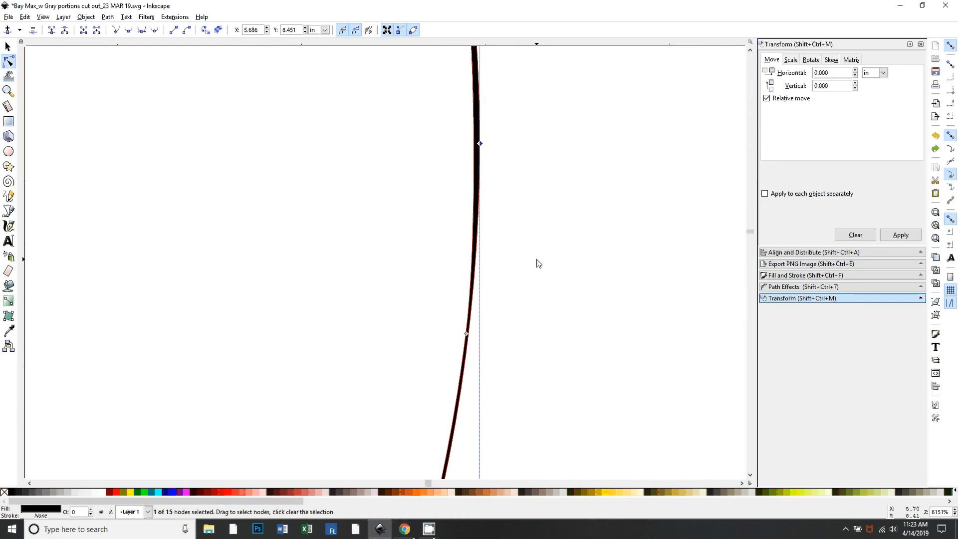
Select the solid black silhouette below the balloon slivers for node editing
scroll(538, 263, "down", 6, "ctrl")
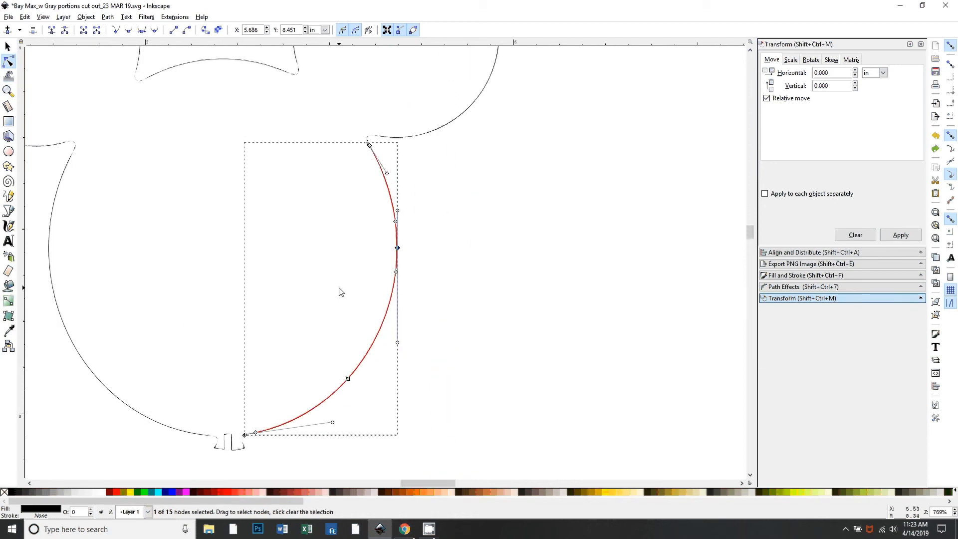
left_click_drag(339, 272, 468, 306)
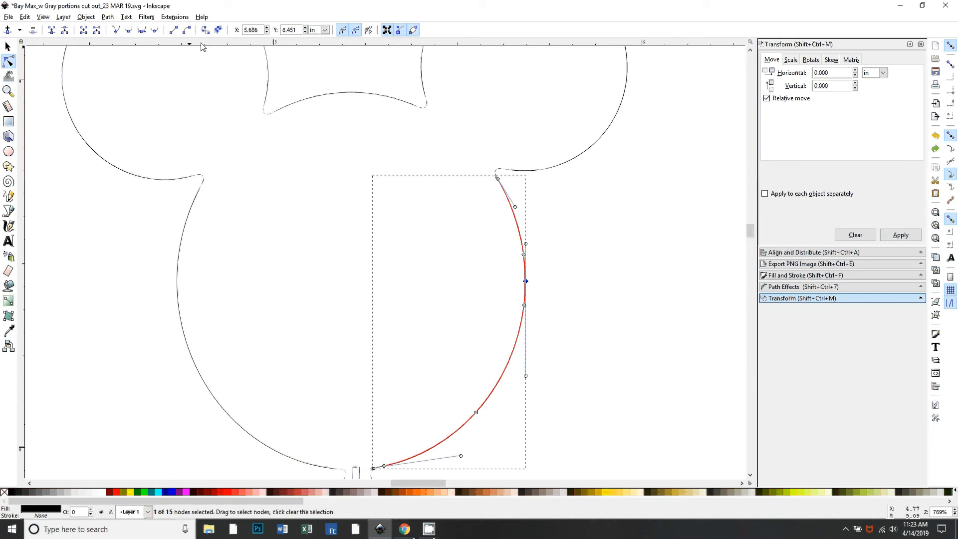
key("minus")
key("minus")
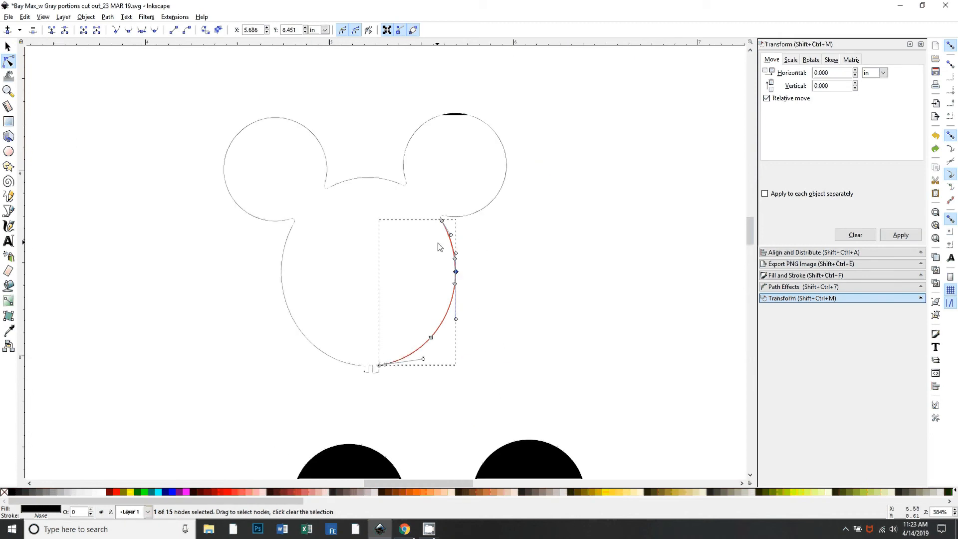
left_click(529, 460)
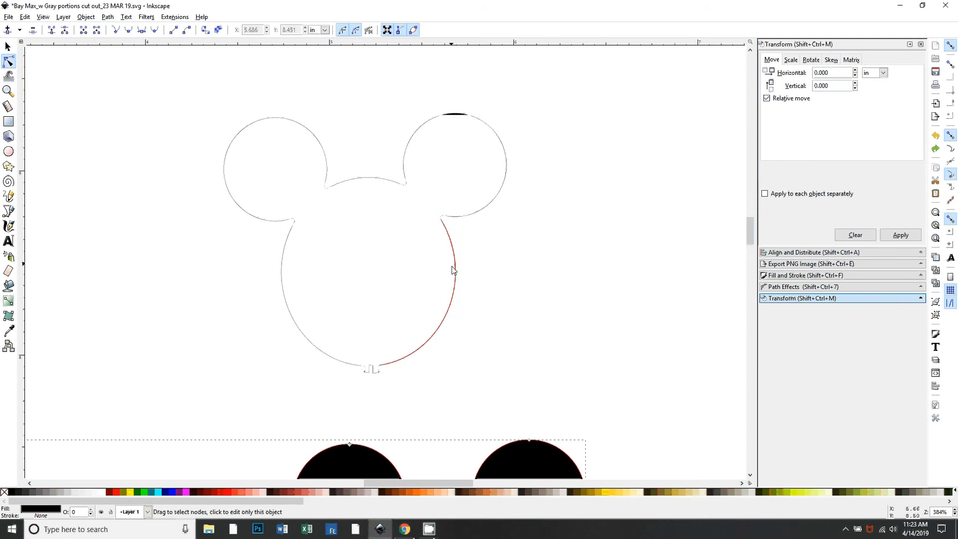
key("minus")
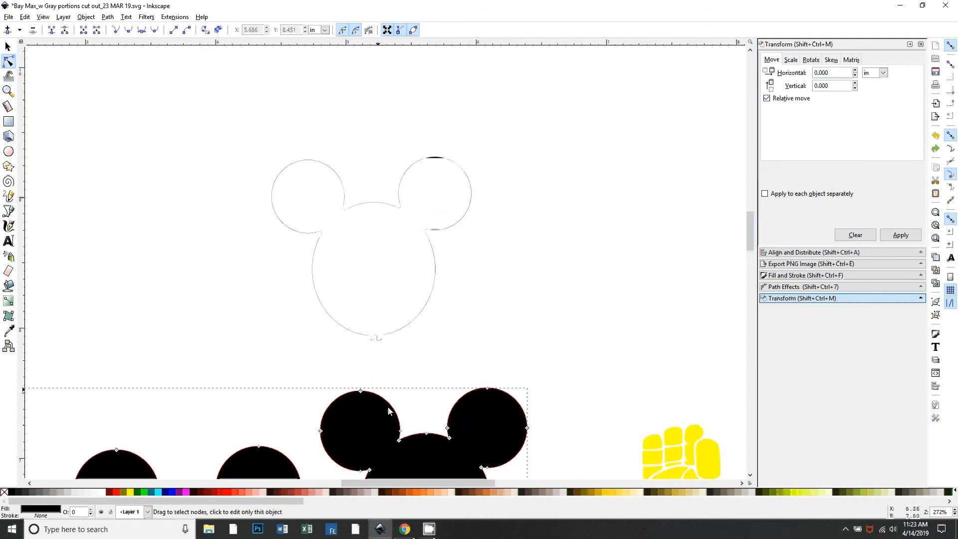
Undo the black silhouette's move and break-apart so the figure is one path with its cut-outs
scroll(430, 323, "down", 3)
scroll(430, 323, "down", 1)
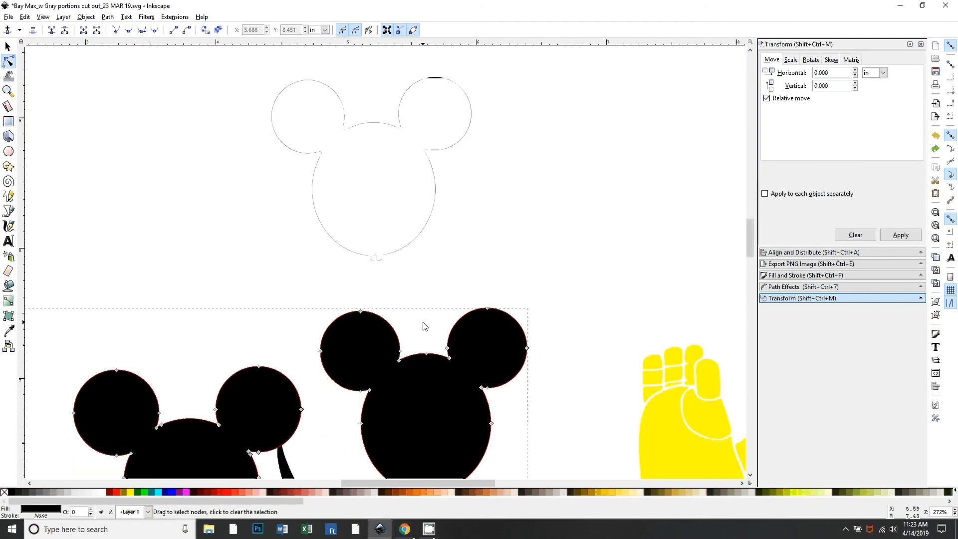
key("minus")
scroll(399, 327, "down", 8)
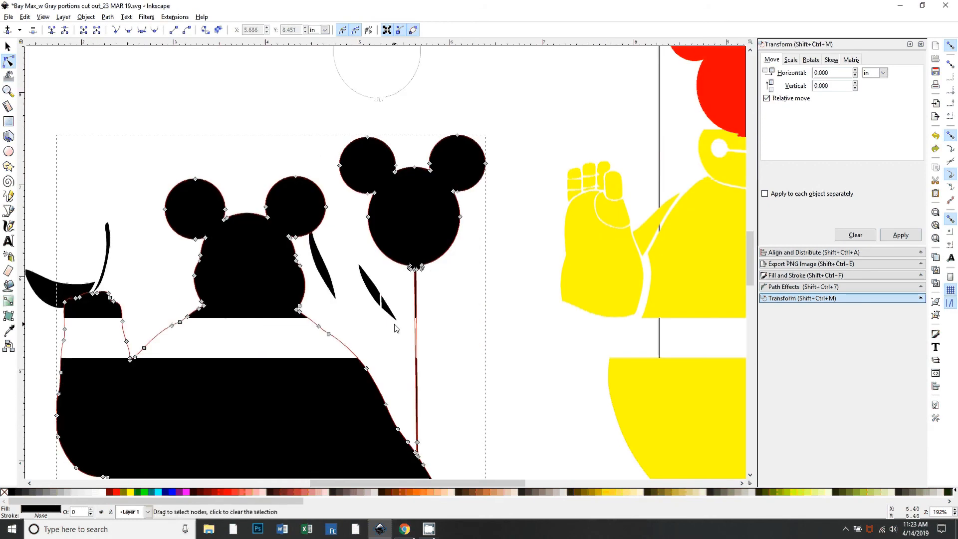
key("minus")
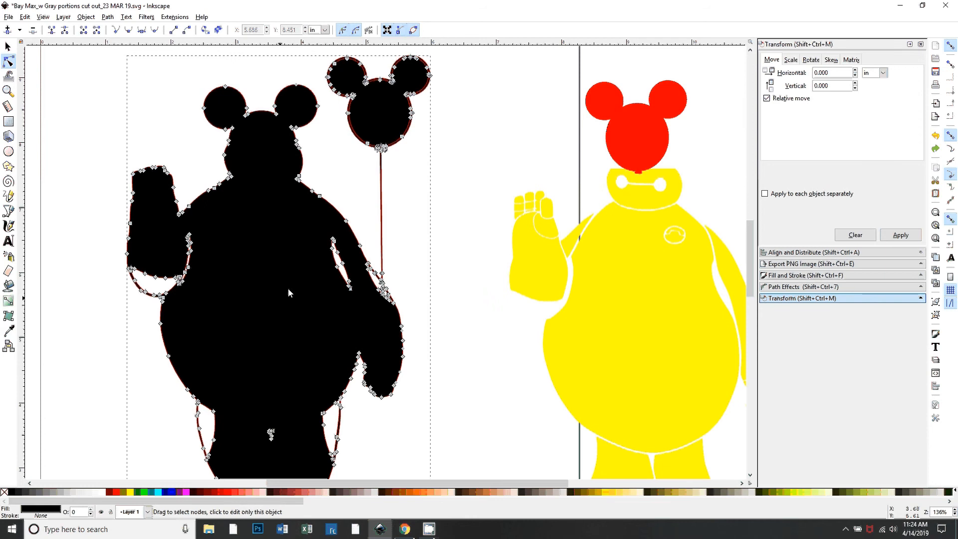
left_click_drag(238, 330, 373, 288)
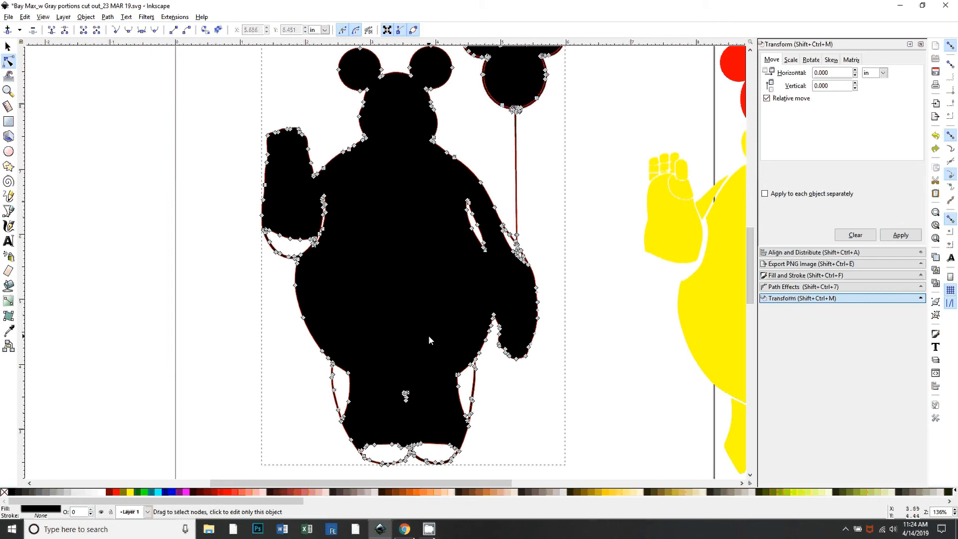
Leave node editing and select the entire black silhouette with the Selector tool
left_click(245, 352)
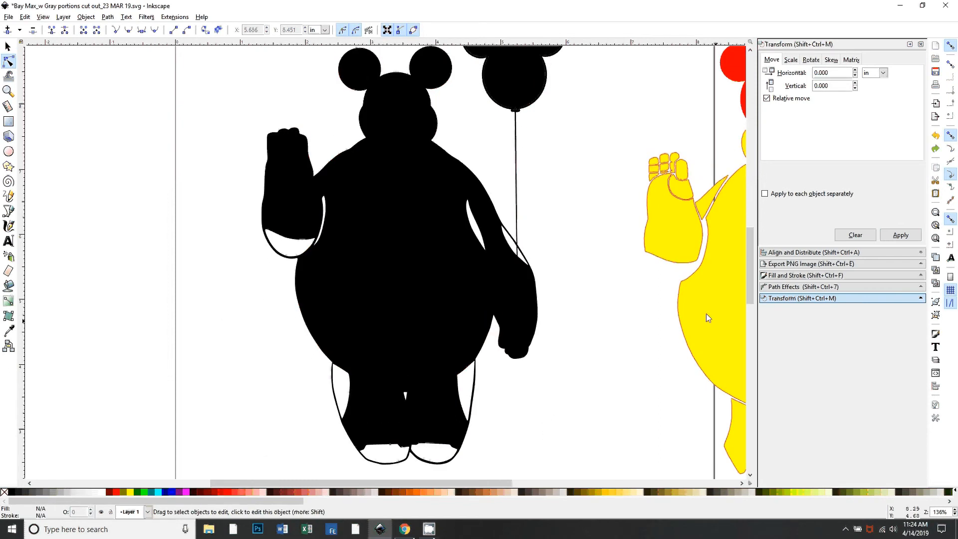
left_click(721, 280)
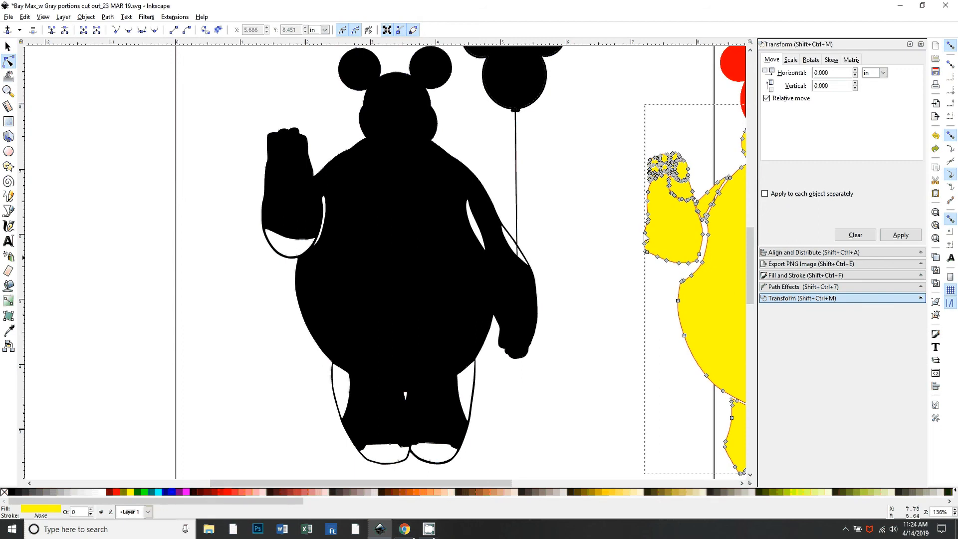
left_click(8, 46)
left_click(454, 297)
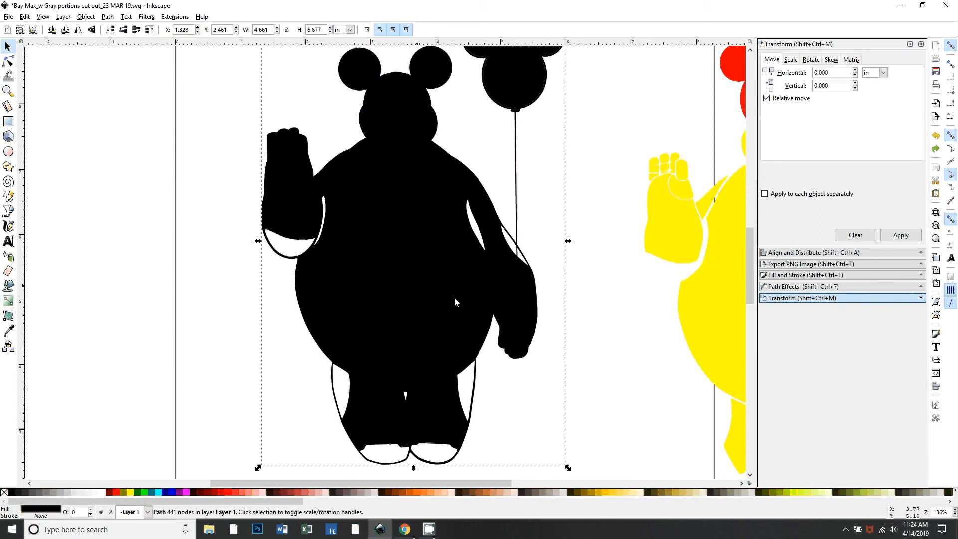
scroll(477, 323, "up", 4)
scroll(477, 324, "down", 2)
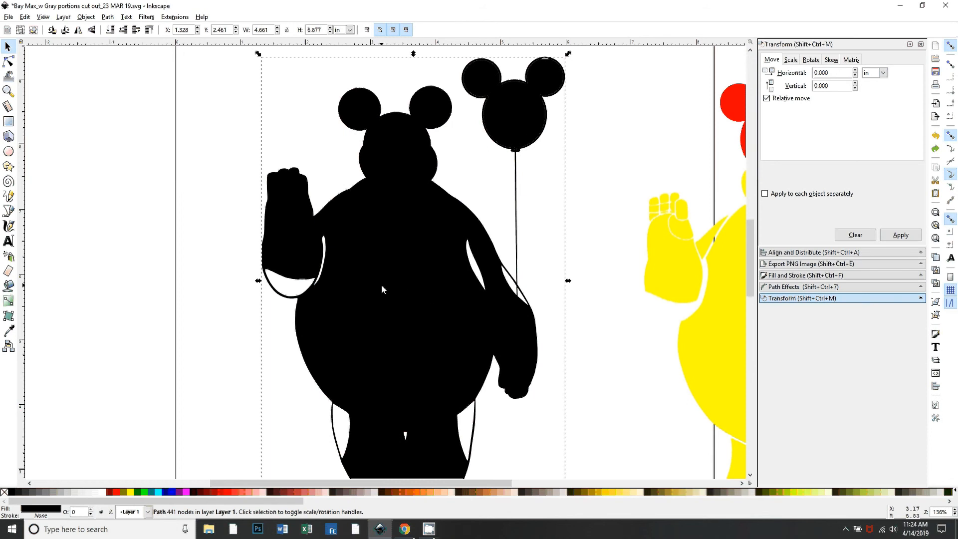
Try breaking apart the black silhouette and uniting its pieces into one solid shape, and undo these changes
key("ctrl+shift+k")
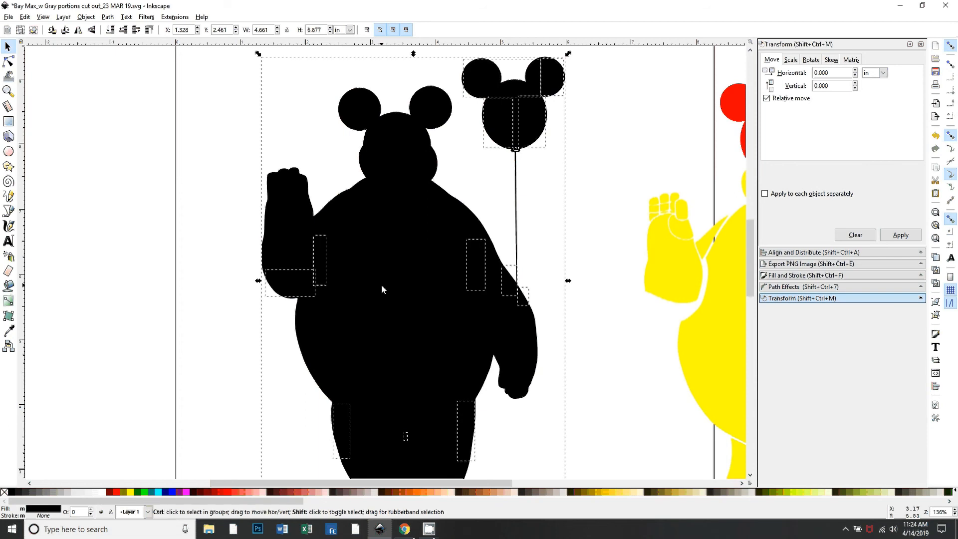
key("ctrl+plus")
scroll(383, 288, "down", 1)
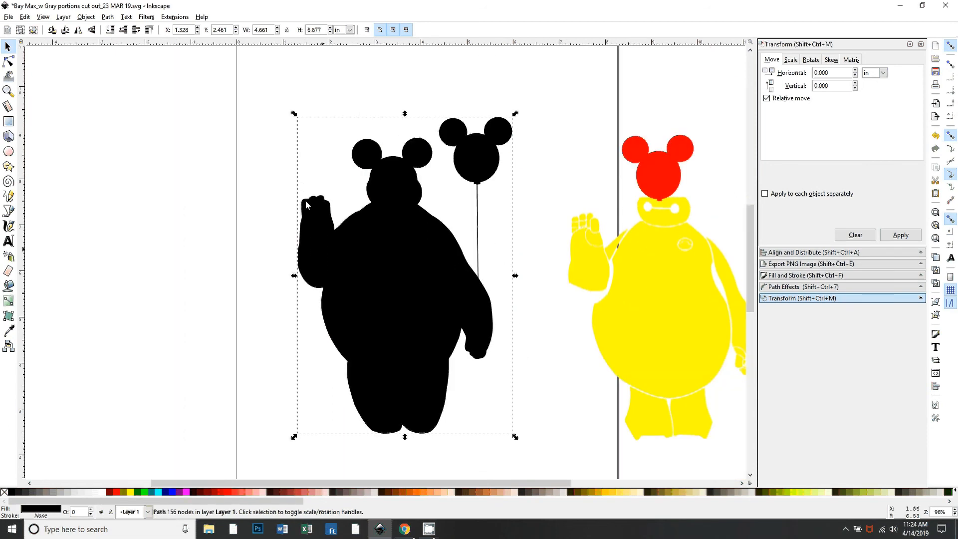
mouse_move(486, 156)
left_mouse_down()
mouse_move(491, 140)
mouse_move(504, 149)
left_mouse_up()
key("ctrl+z")
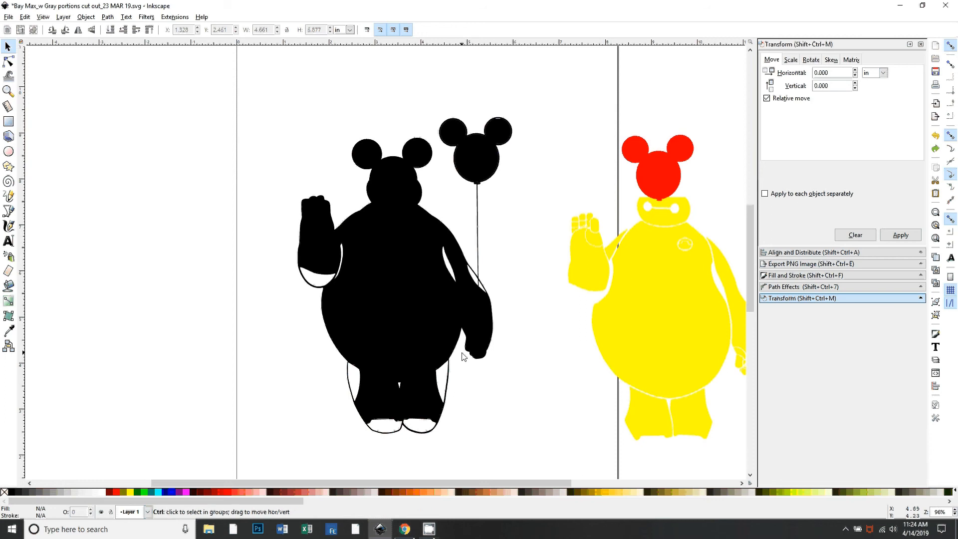
key("ctrl+z")
scroll(510, 301, "up", 2)
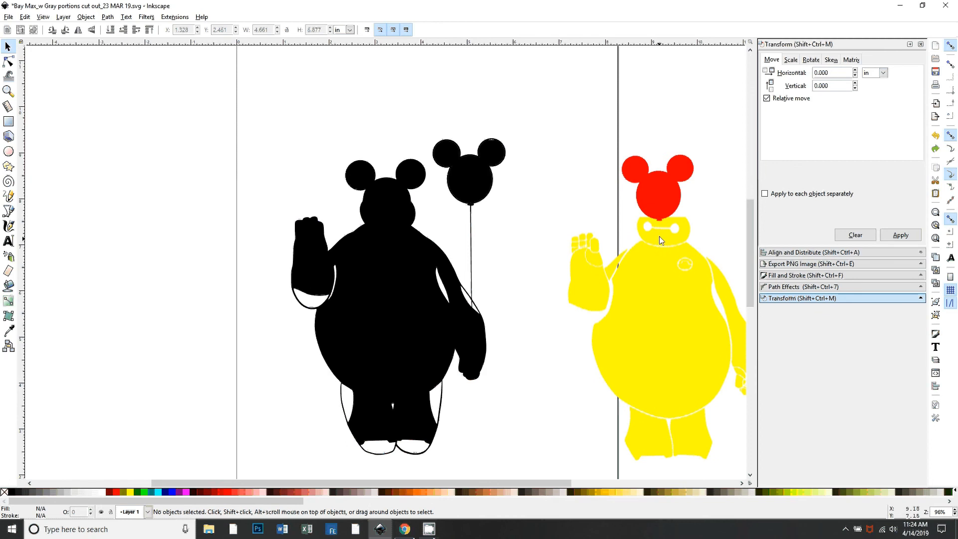
Switch the display mode to Outline to show only the path contours
left_click(42, 17)
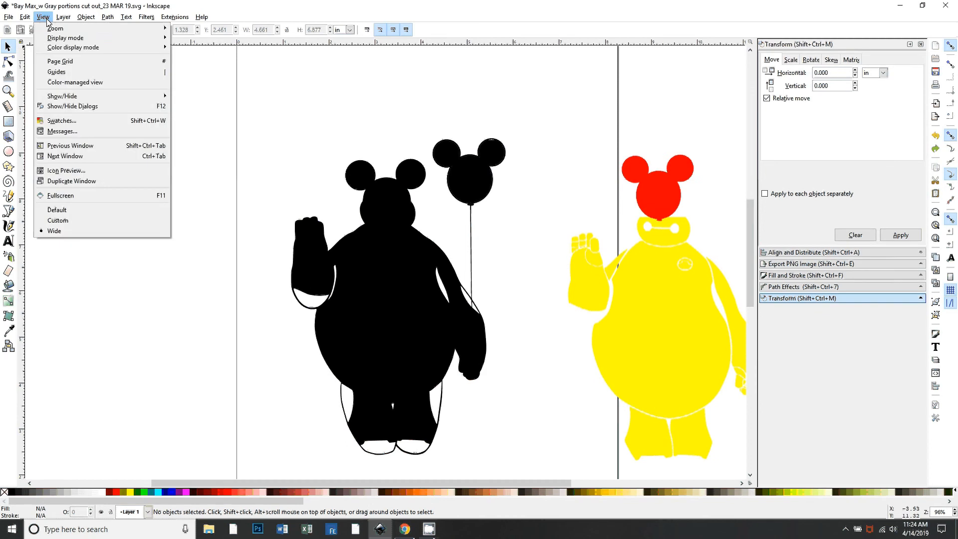
mouse_move(57, 39)
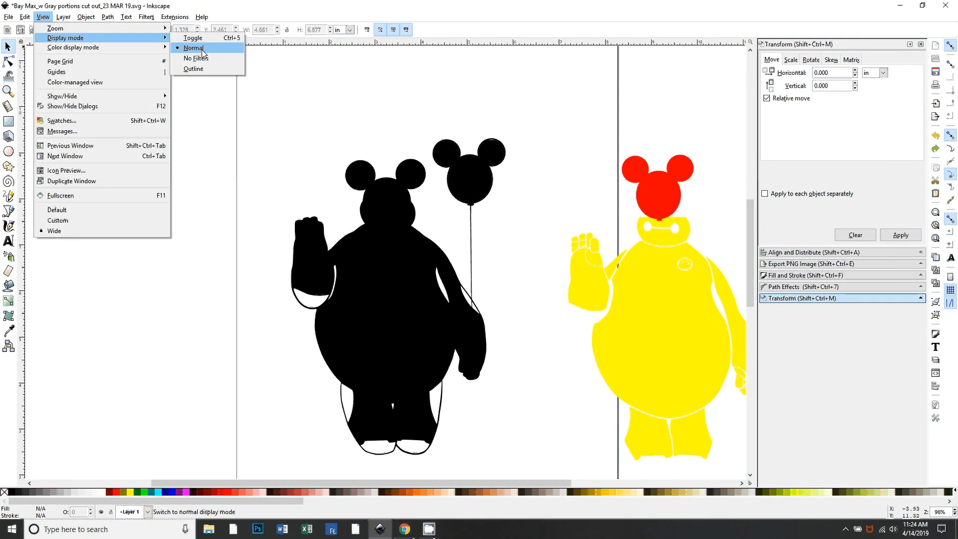
left_click(195, 68)
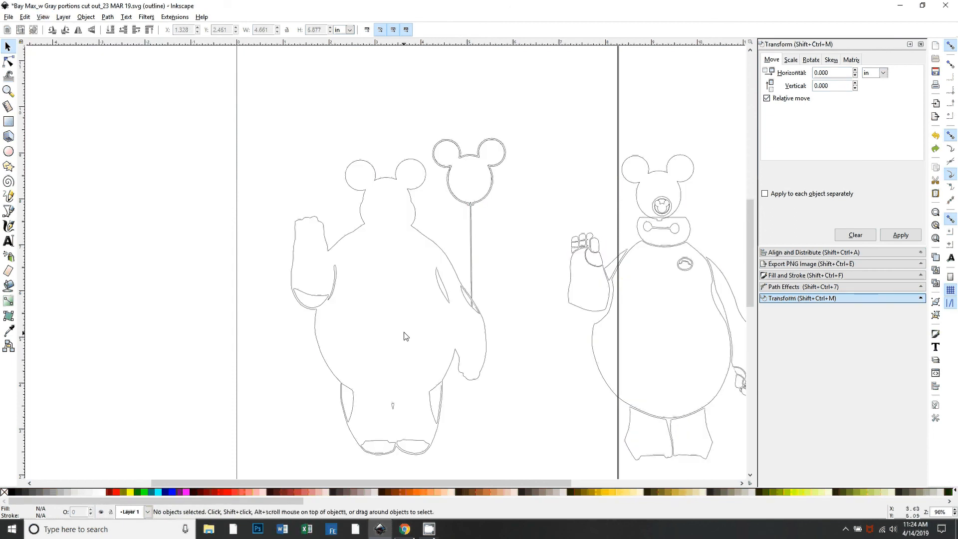
Break apart the black silhouette and move the thin sliver on the balloon's right ear out beside the balloon
scroll(555, 205, "up", 3)
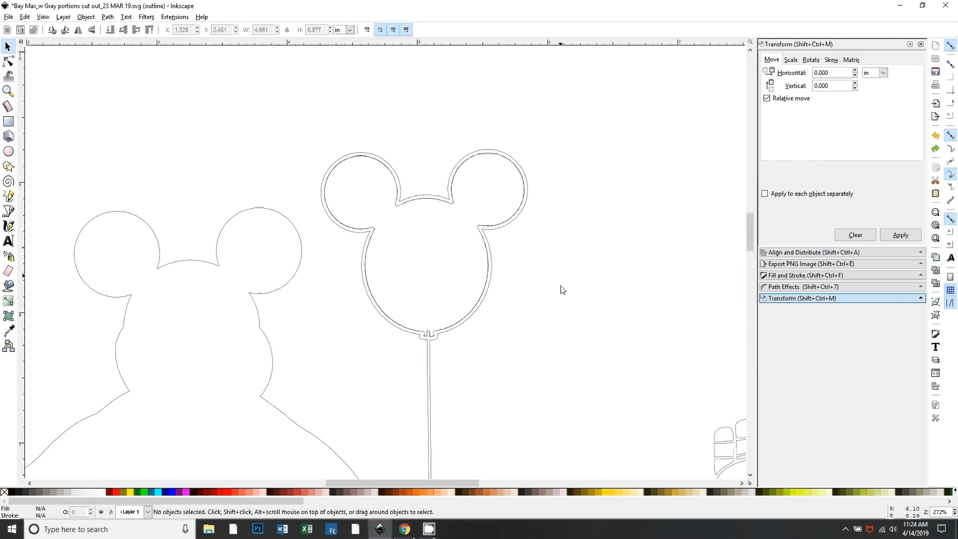
scroll(499, 250, "up", 1)
left_click(456, 180)
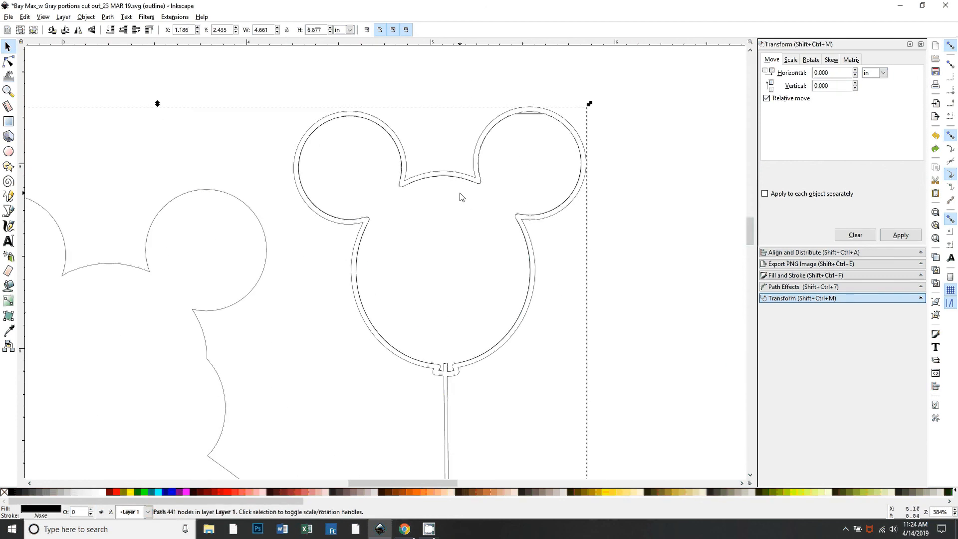
key("ctrl+shift+k")
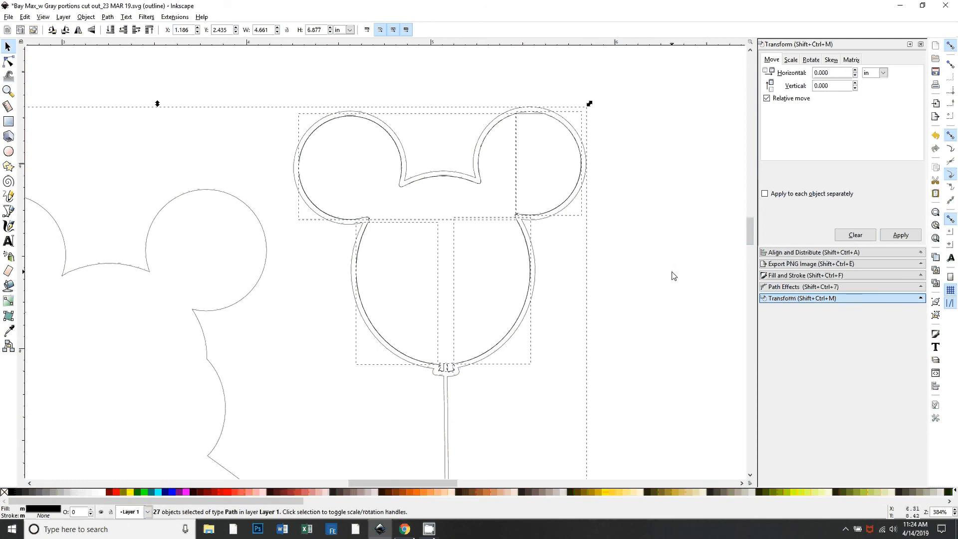
left_click(671, 273)
left_click_drag(565, 212, 681, 270)
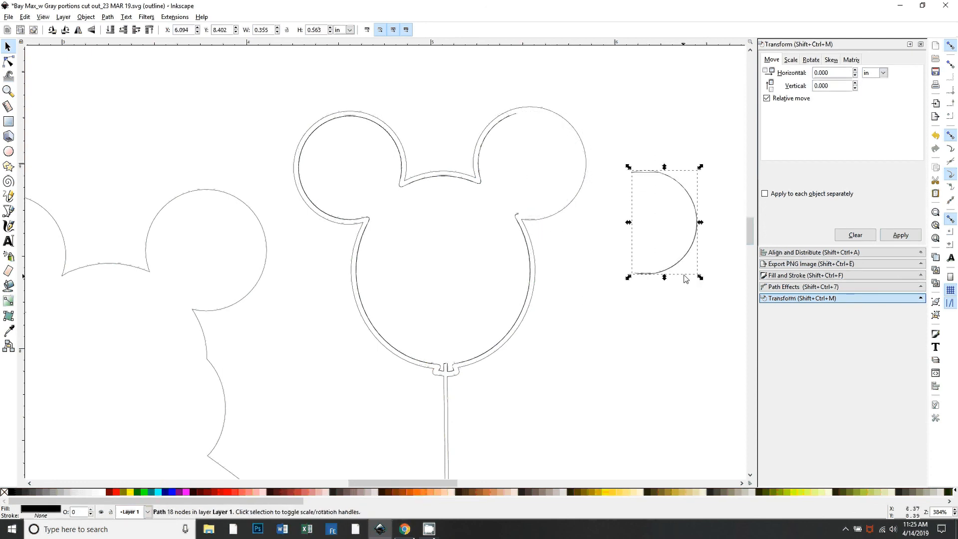
Examine the thickness of the separated ear sliver up close along its curved right edge
key("3")
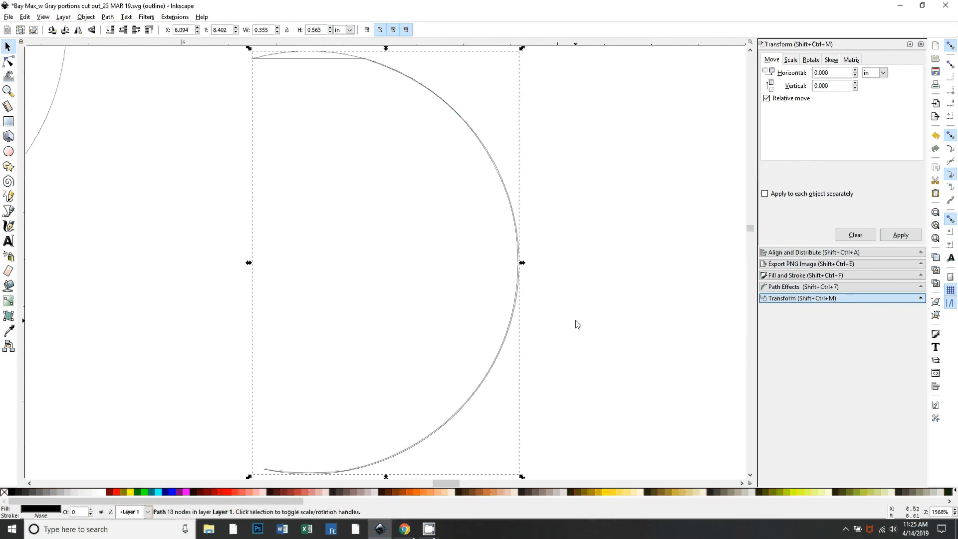
key("plus")
key("plus")
key("plus")
left_click_drag(650, 295, 391, 331)
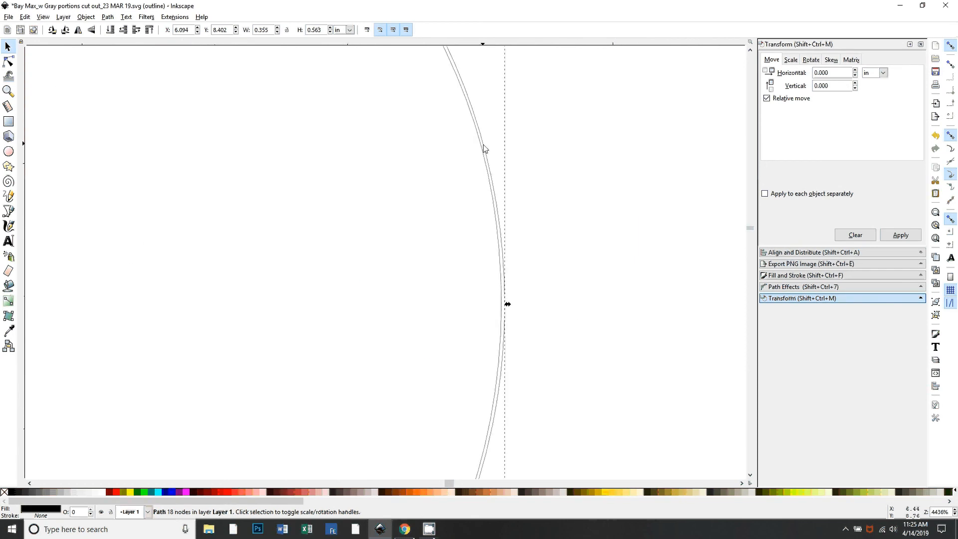
key("plus")
key("plus")
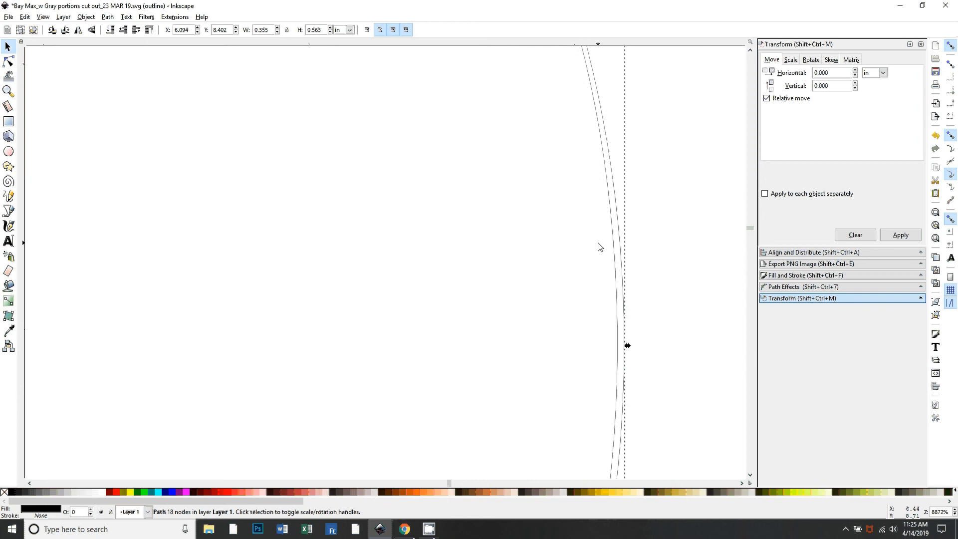
key("minus")
key("minus")
key("minus")
key("minus")
key("minus")
key("minus")
key("minus")
key("minus")
key("minus")
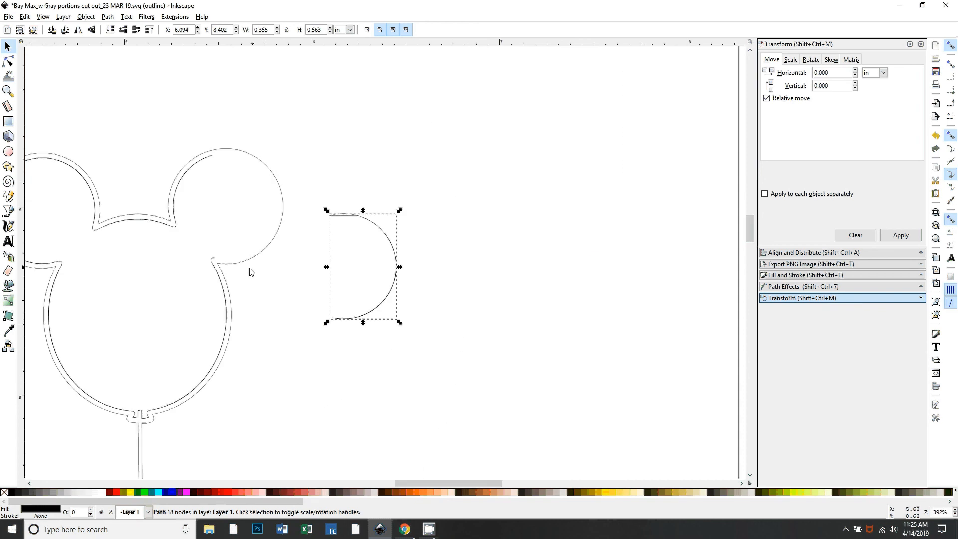
key("minus")
Inspect the tiny fragments around the balloon's knot by selecting them individually and as a group
left_click_drag(382, 297, 495, 265)
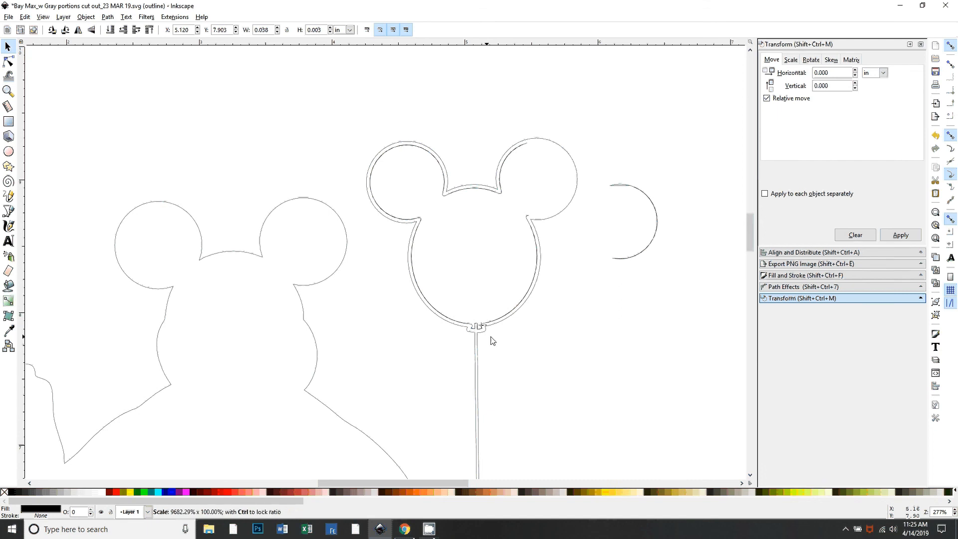
left_click(473, 325)
left_click(472, 323)
left_click_drag(381, 305, 559, 364)
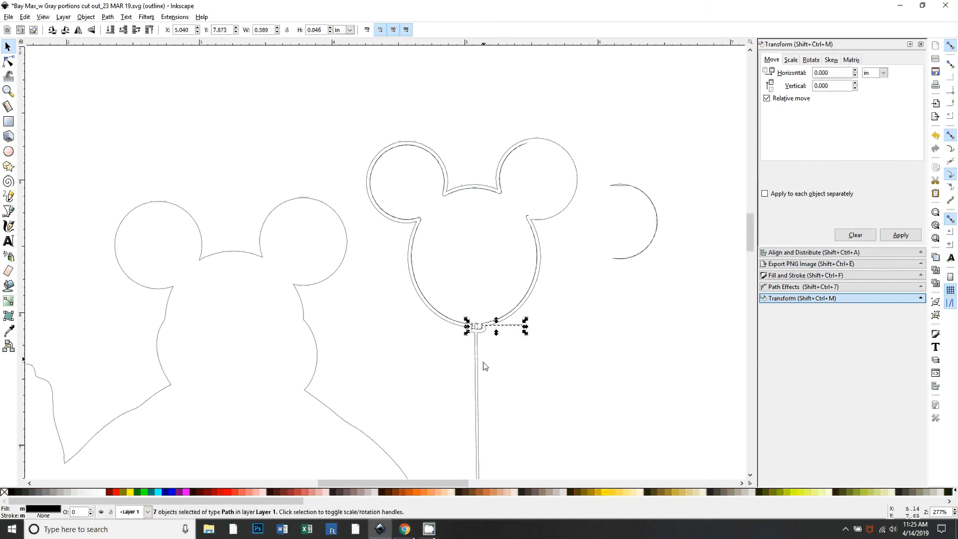
left_click(503, 356)
left_click(513, 325)
left_click(537, 284)
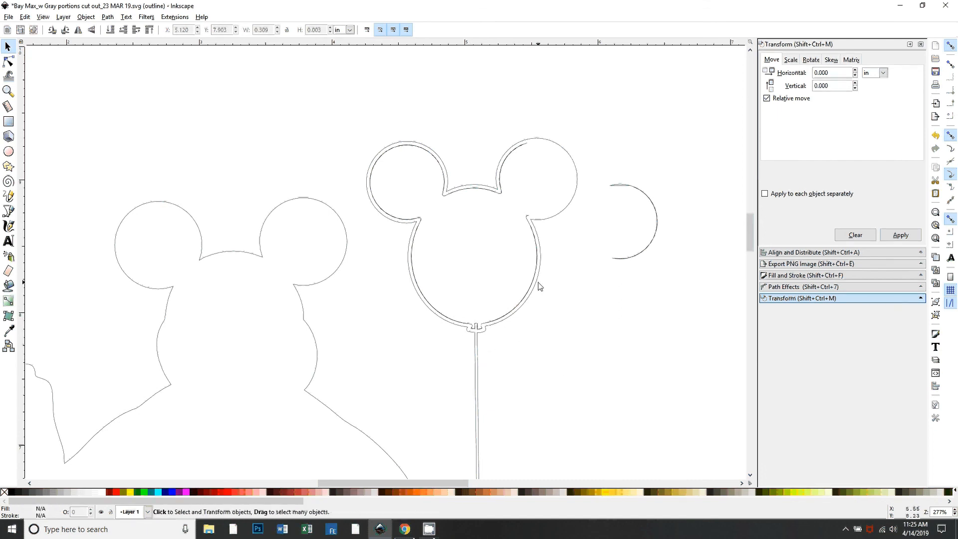
left_click(485, 331)
left_click(549, 331)
Return the display mode from Outline to the normal filled view
scroll(519, 259, "down", 2)
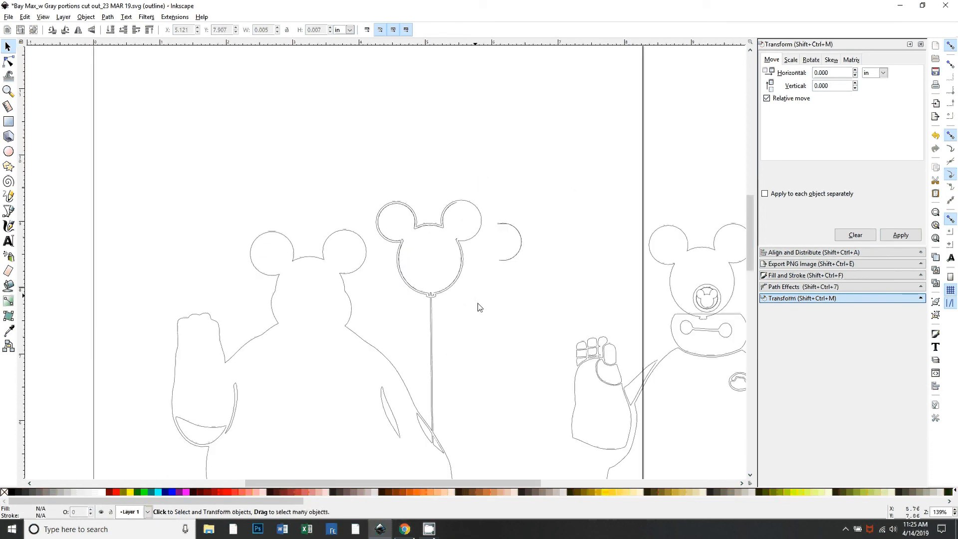
scroll(479, 306, "down", 2)
scroll(491, 327, "down", 3)
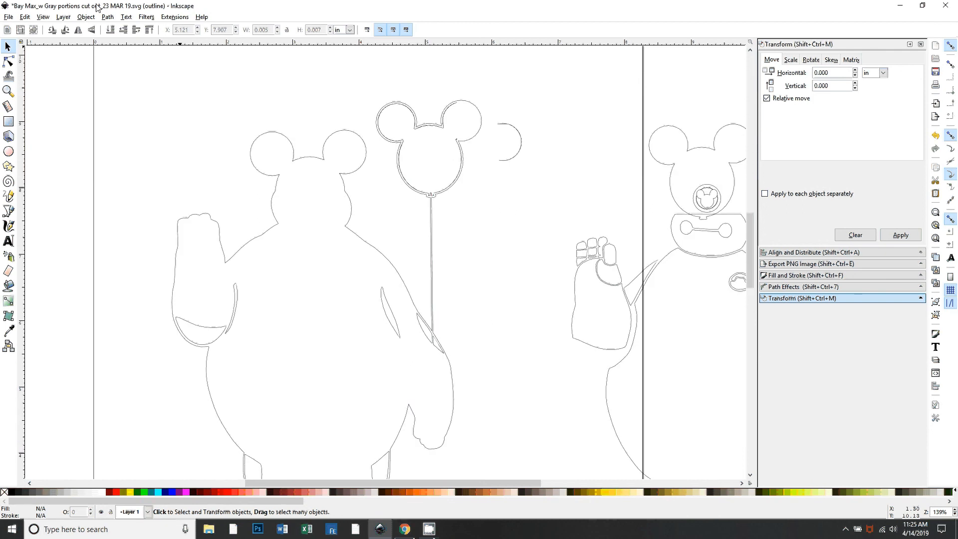
left_click(43, 17)
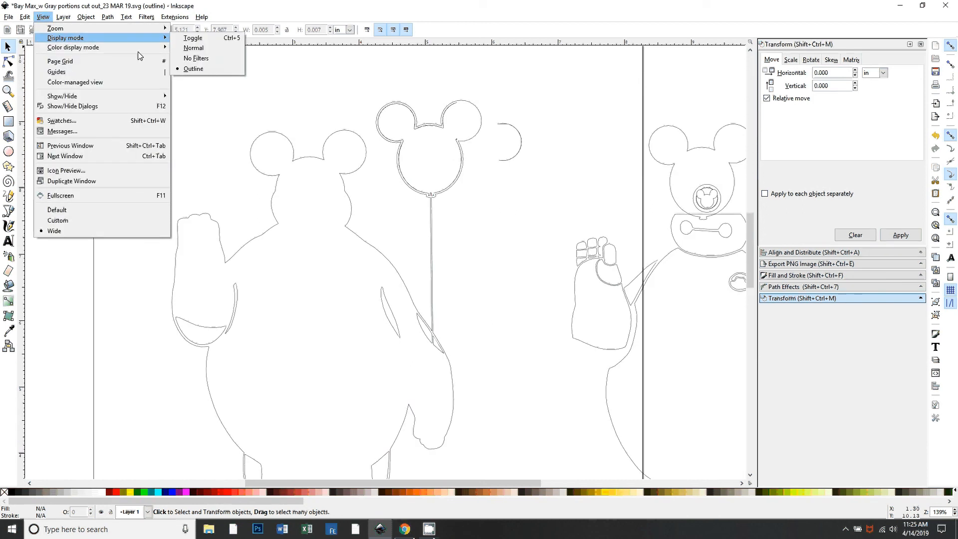
left_click(204, 38)
Try moving the solid silhouette down off the balloon slivers, select the sliver on the balloon's right side, and undo the move
left_click_drag(431, 170, 456, 282)
left_click(464, 169)
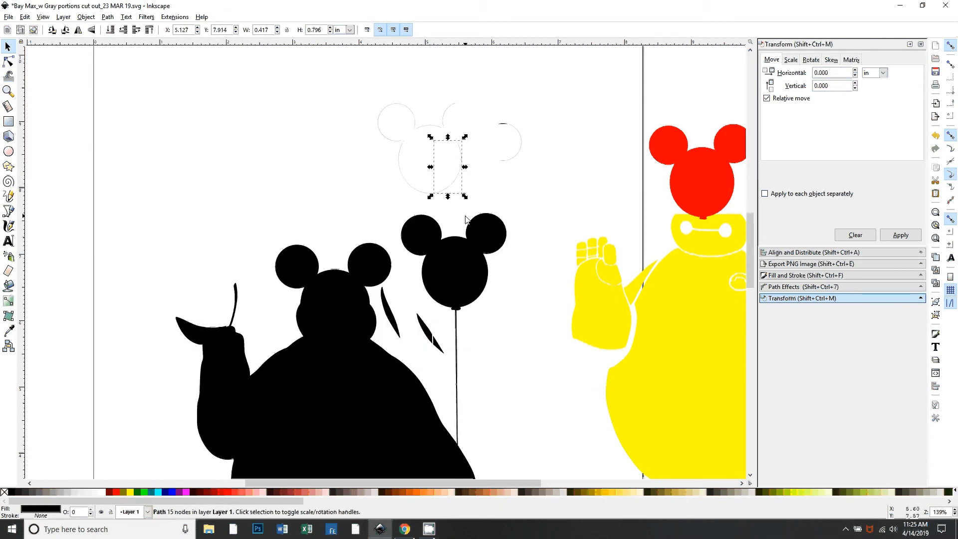
key("ctrl+z")
left_click(483, 245)
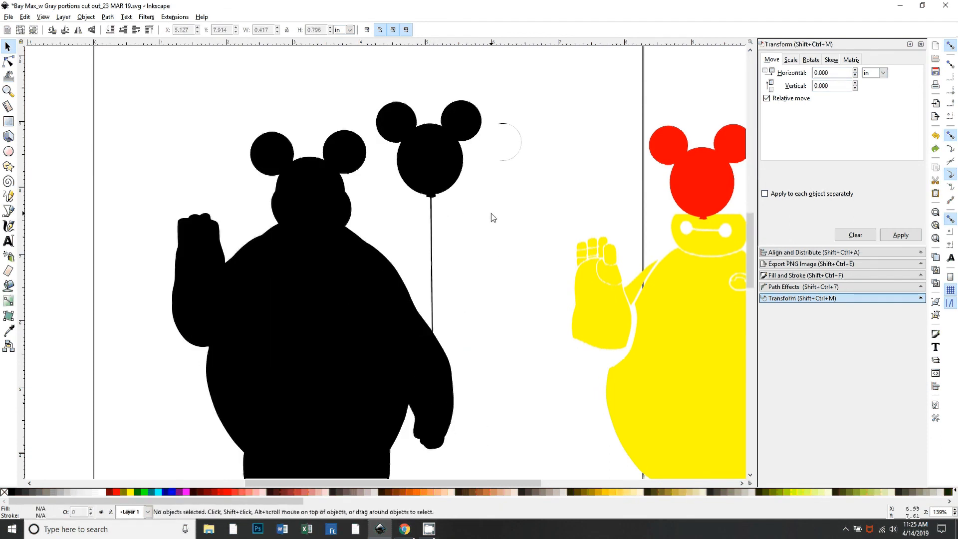
Undo the move of the right ear sliver to put it back on the balloon's contour
scroll(341, 301, "down", 6)
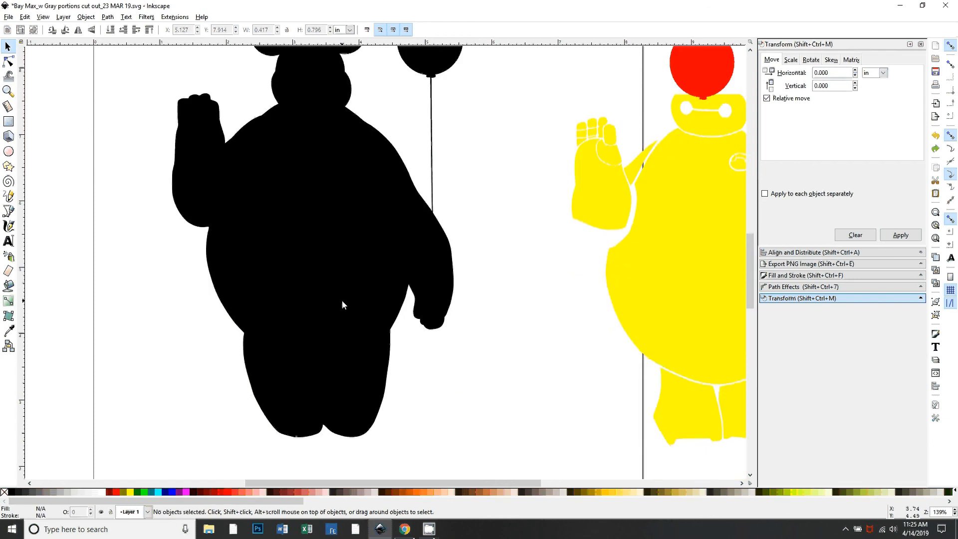
middle_click(342, 300)
scroll(343, 279, "up", 6)
key("minus")
key("minus")
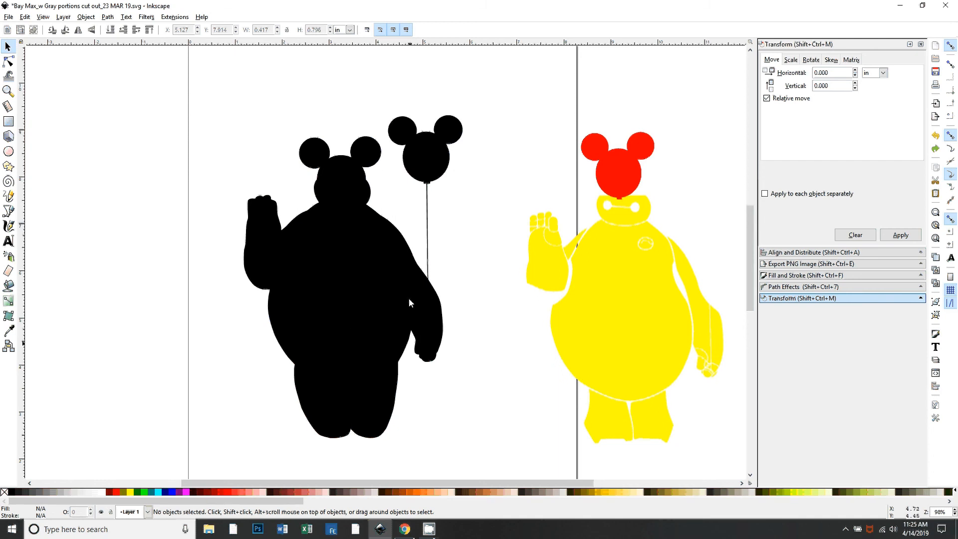
Select the solid black silhouette and switch the display mode to Outline
left_click(273, 209)
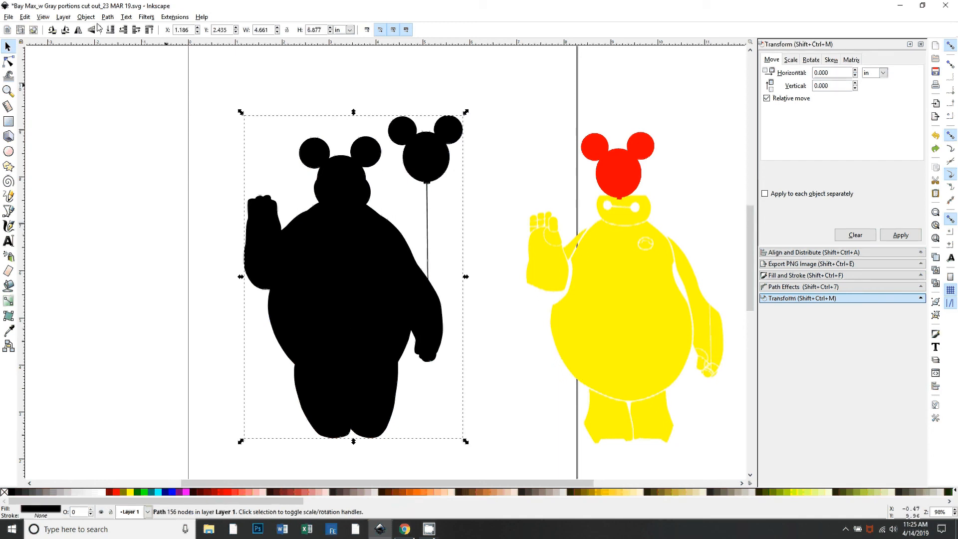
left_click(43, 17)
mouse_move(59, 39)
left_click(198, 69)
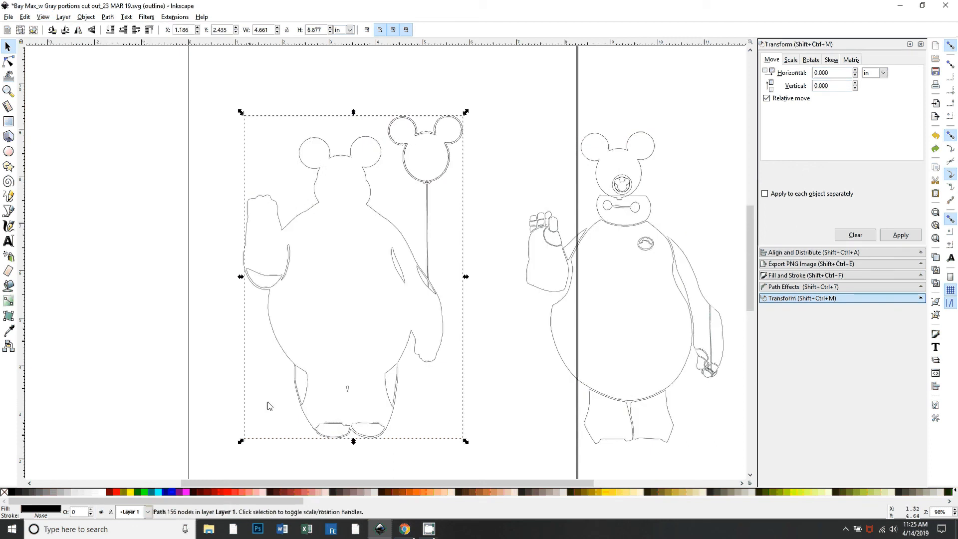
Try moving the crescent under the raised arm and the sliver beside the opposite arm onto the middle of the body
scroll(250, 389, "up", 2)
left_click_drag(190, 325, 311, 337)
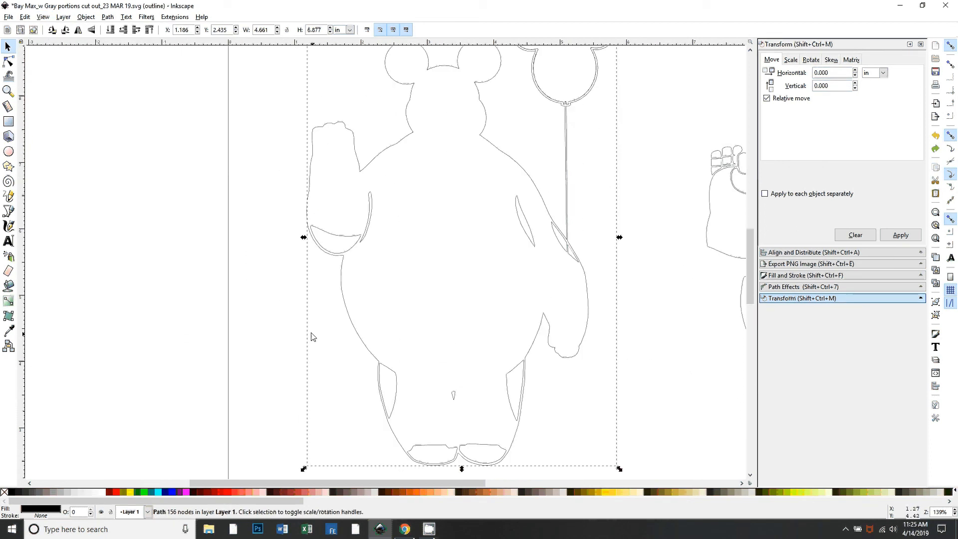
left_click(332, 231)
left_click_drag(348, 239, 440, 239)
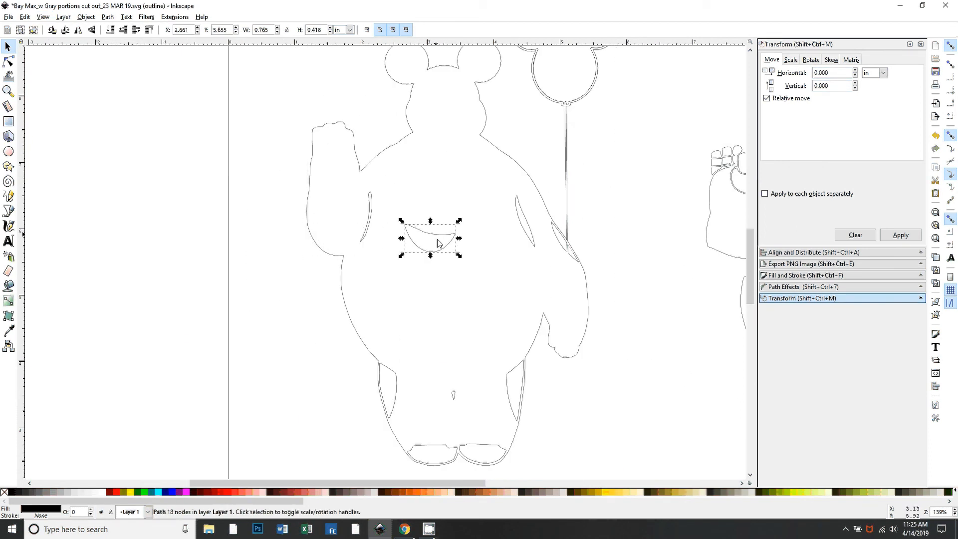
left_click_drag(524, 233, 457, 262)
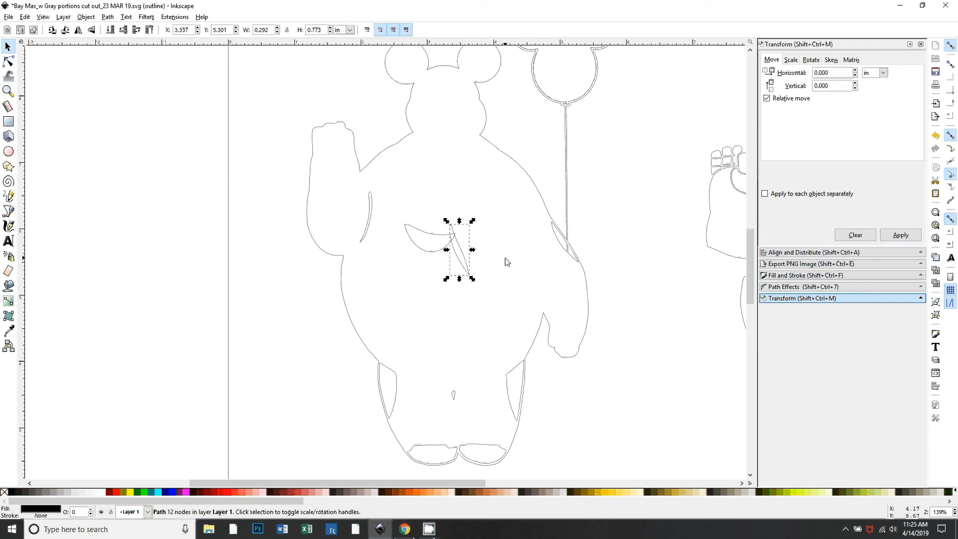
Undo both sliver moves and the silhouette's Break Apart, and select the recombined silhouette path
key("ctrl+z")
key("ctrl+z")
key("ctrl+z")
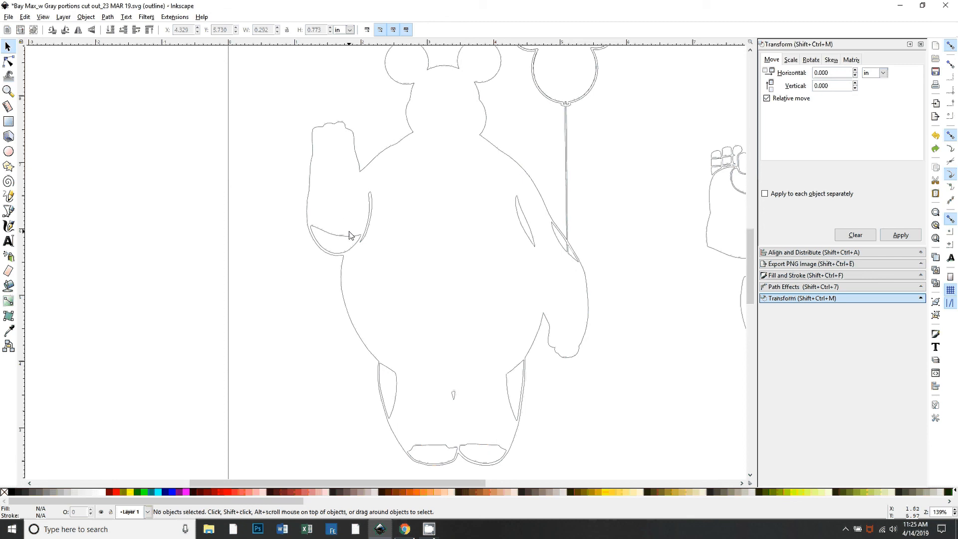
left_click(361, 173)
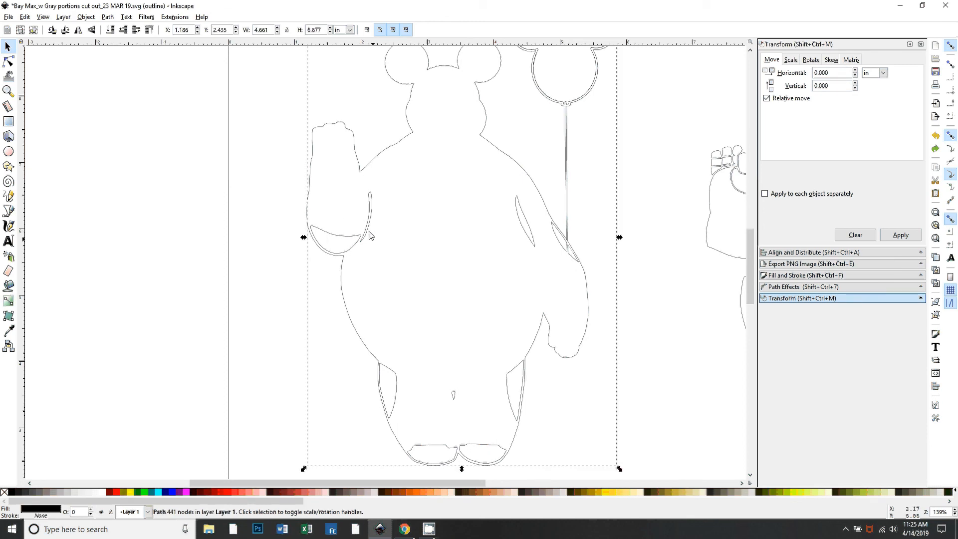
Switch the display mode from Outline back to Normal with both Baymax figures in view
key("minus")
key("minus")
key("minus")
left_click(60, 17)
mouse_move(65, 38)
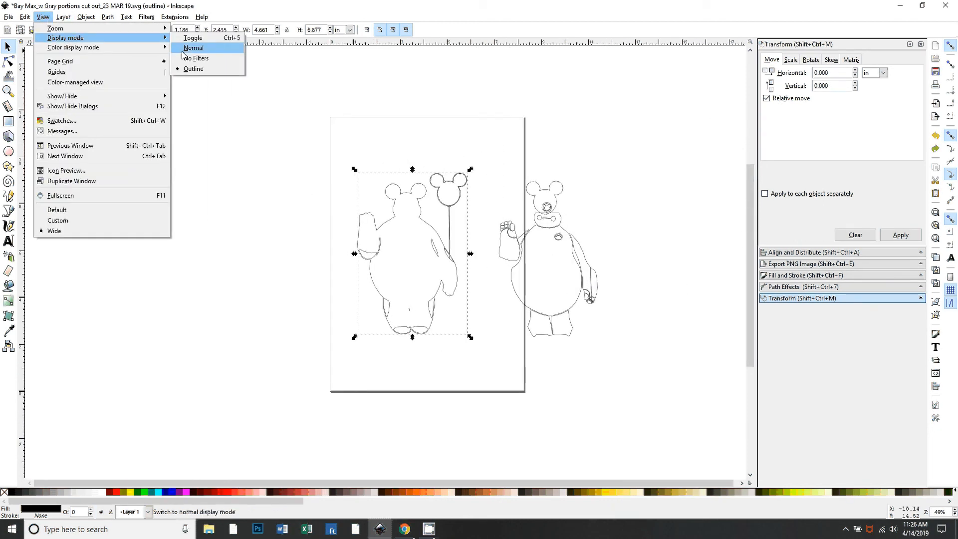
left_click(197, 43)
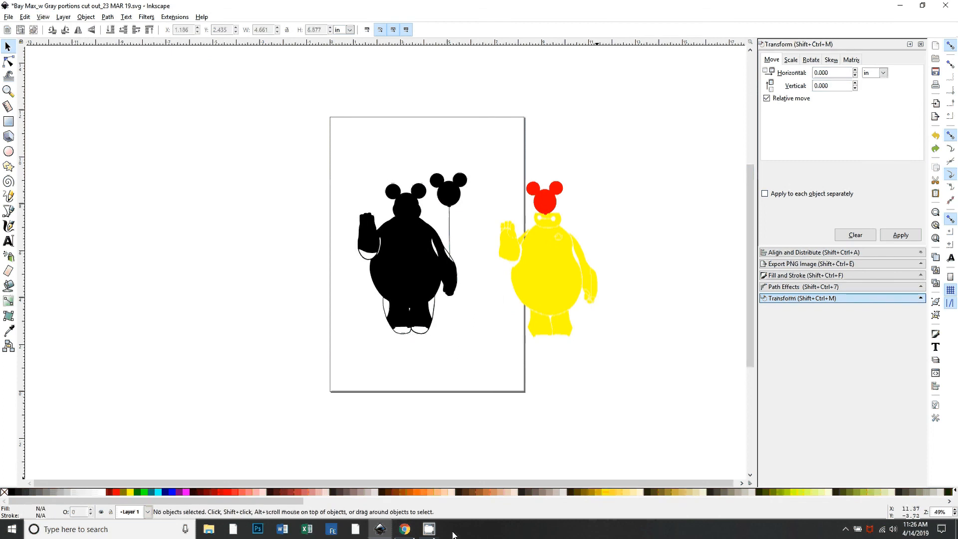
mouse_move(430, 530)
left_click(381, 498)
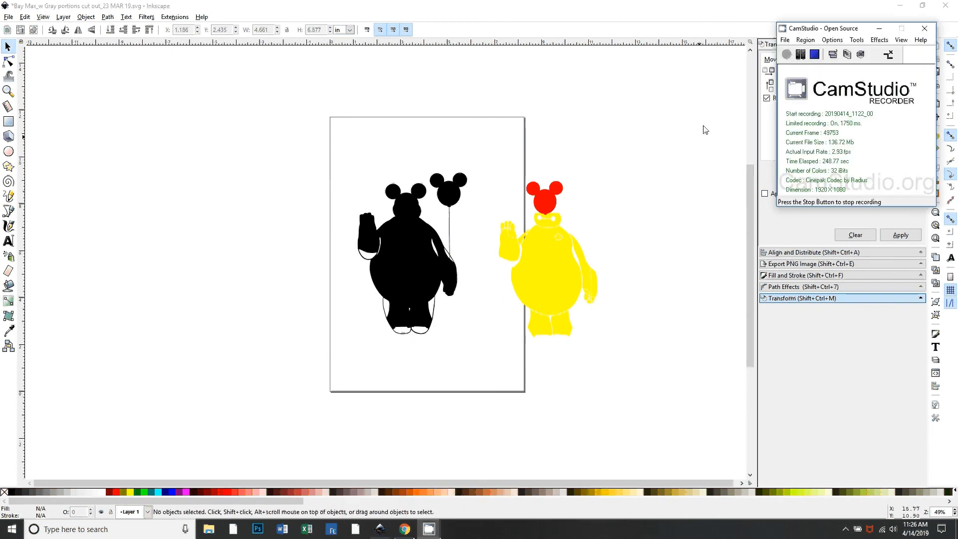